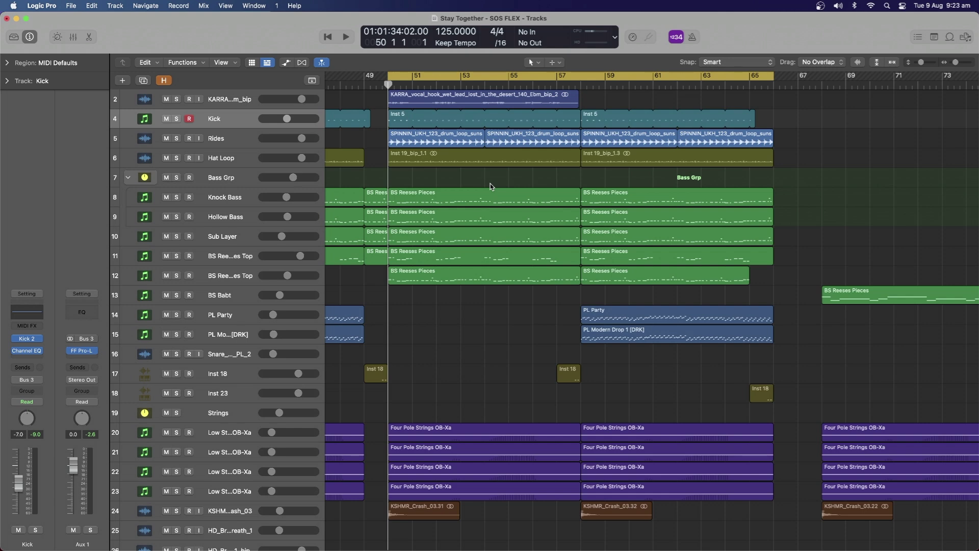
Audition the arrangement, then shorten the cycle range so it ends at bar 58.
key("space")
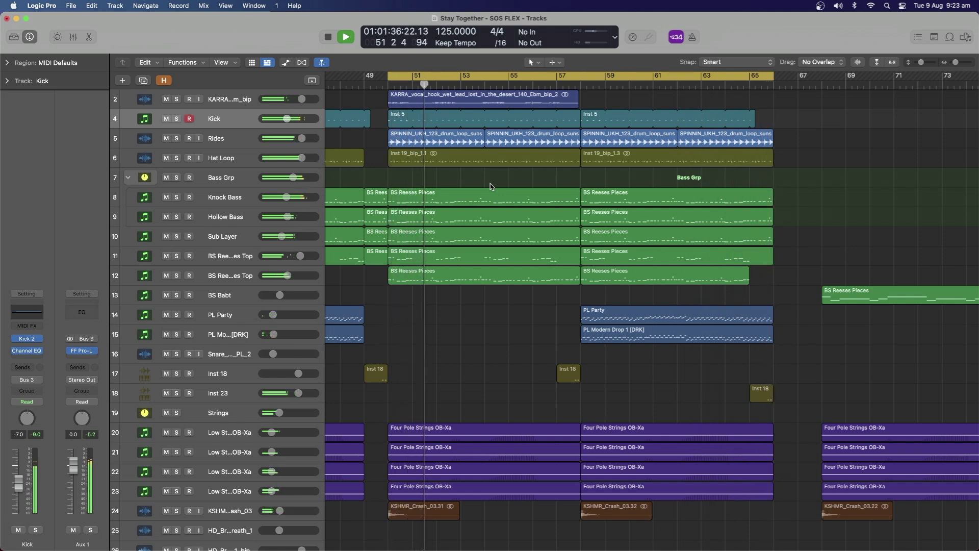
key("space")
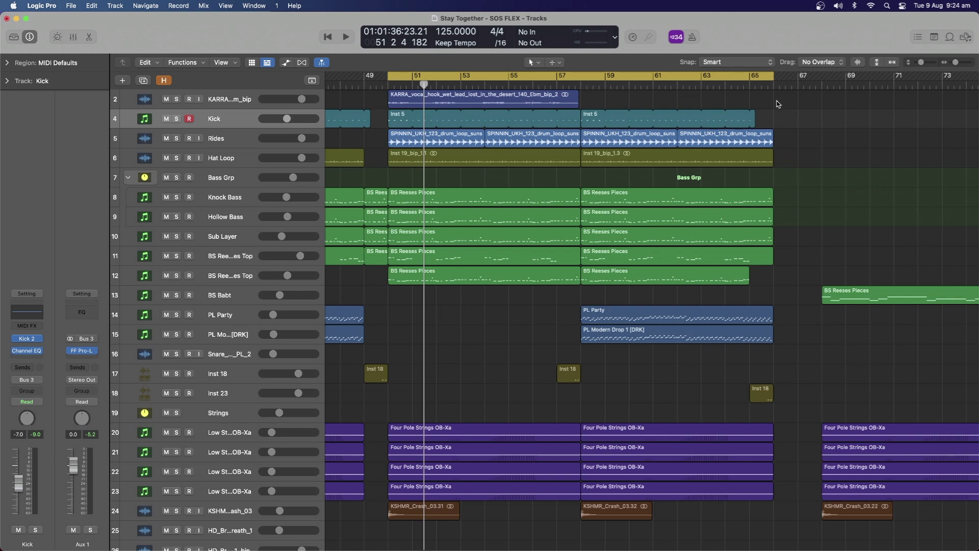
left_click_drag(773, 78, 580, 89)
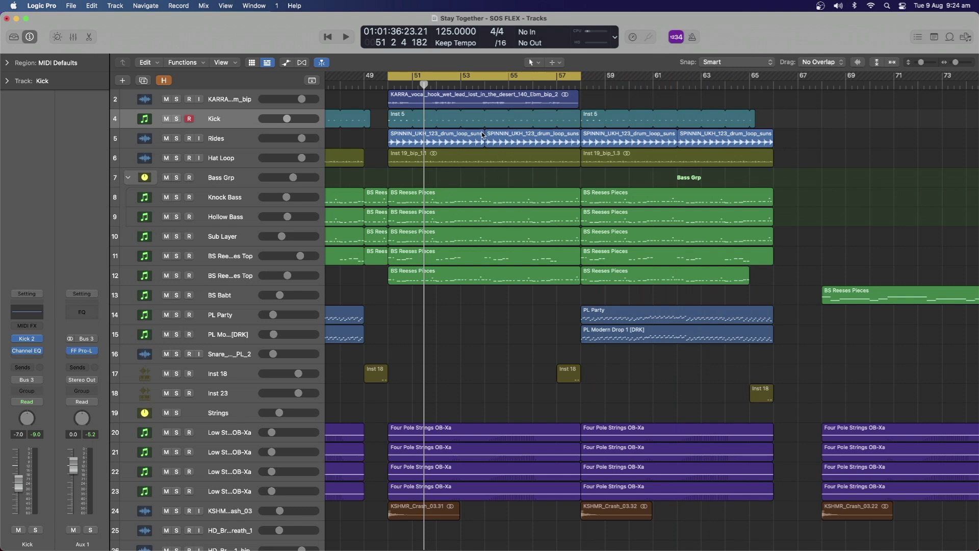
Copy the bars 50–58 section and insert it at bar 66.
right_click(483, 77)
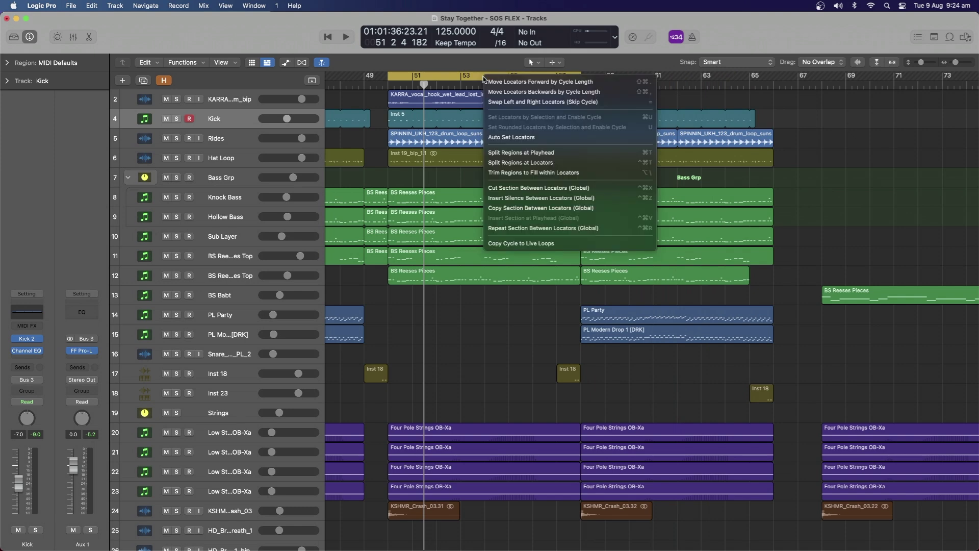
left_click(519, 208)
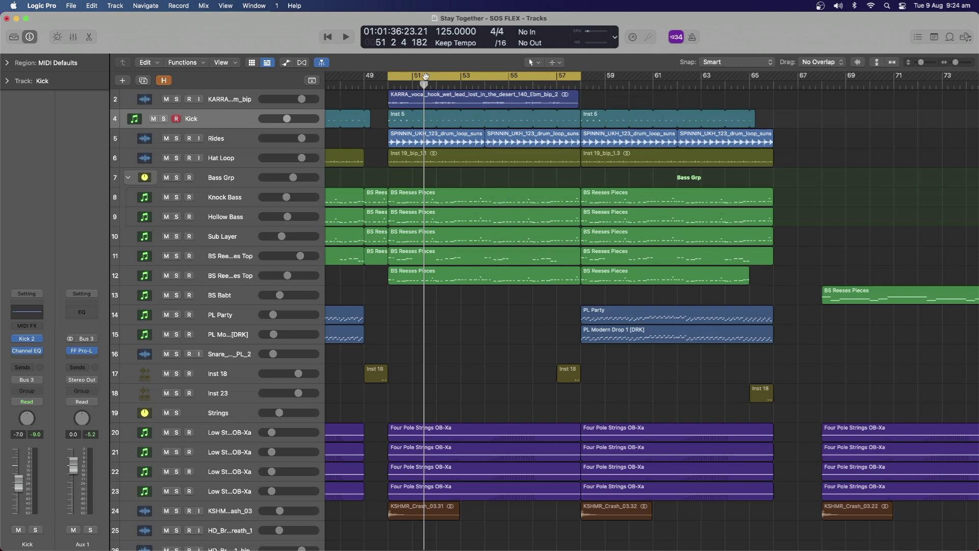
left_click_drag(422, 84, 773, 78)
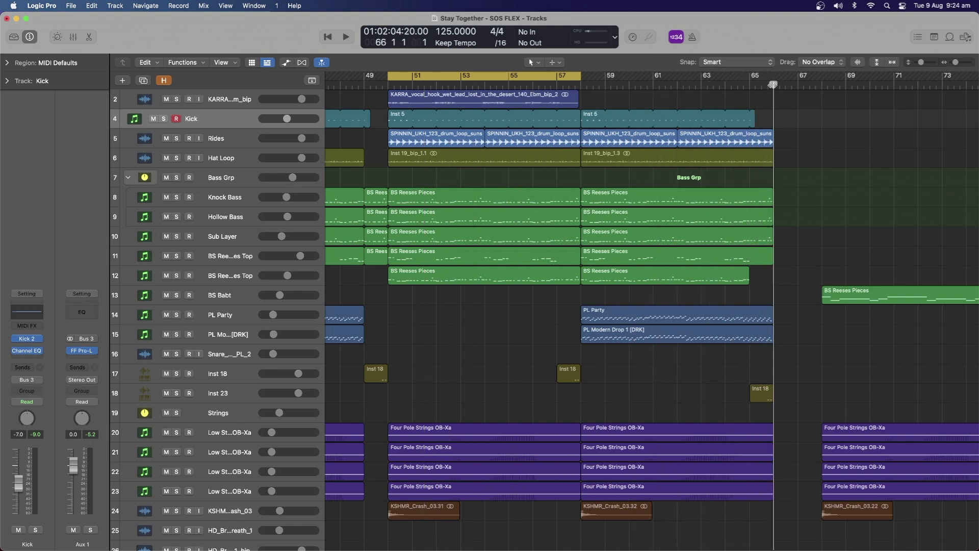
right_click(773, 86)
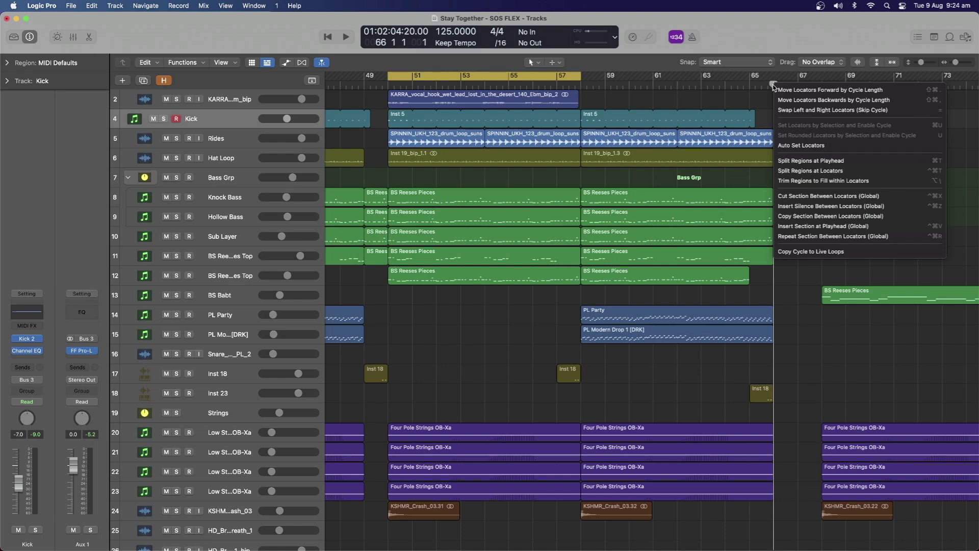
left_click(807, 226)
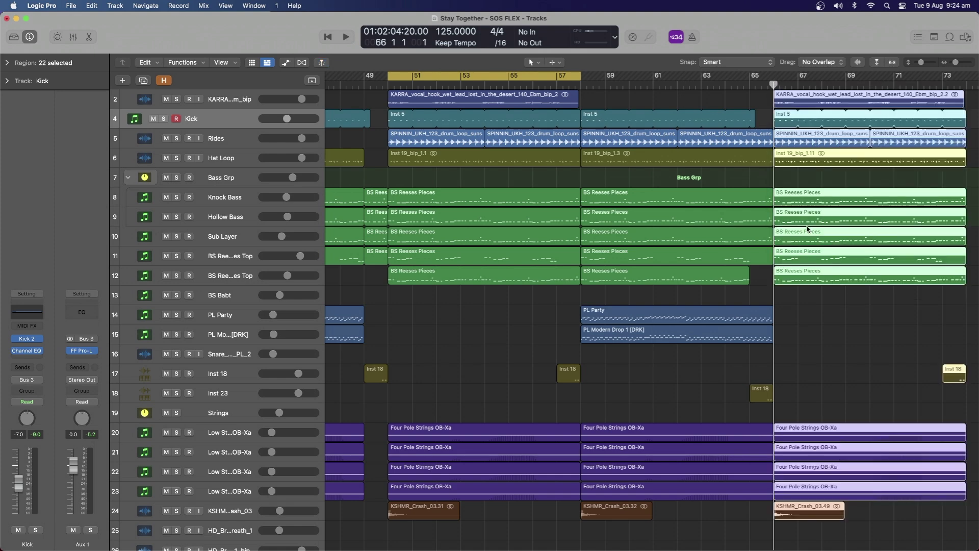
scroll(808, 229, "right", 5)
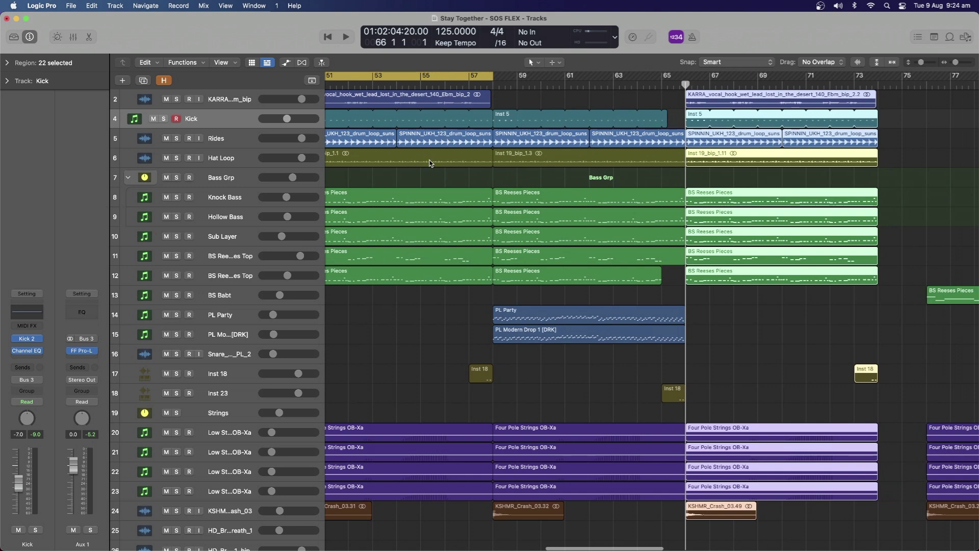
scroll(741, 158, "right", 4)
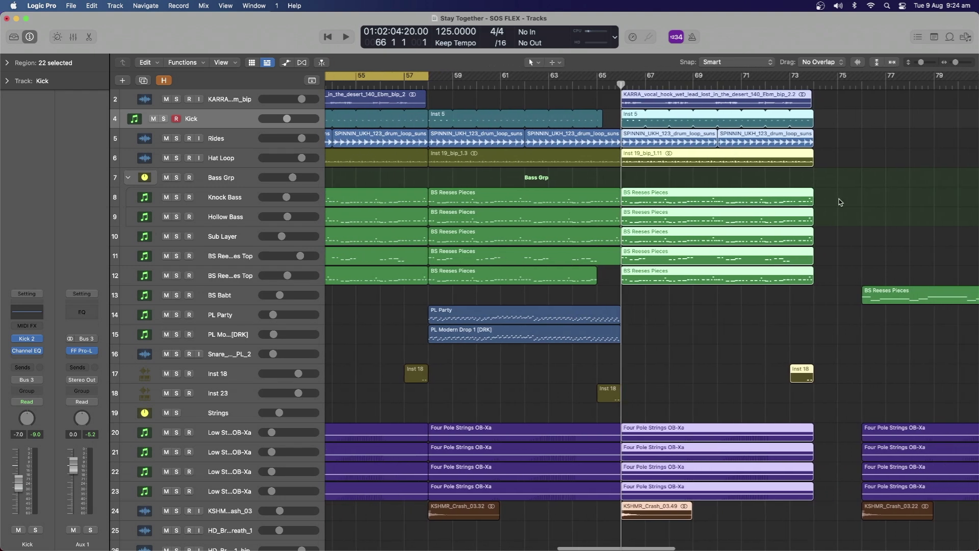
scroll(840, 203, "right", 6)
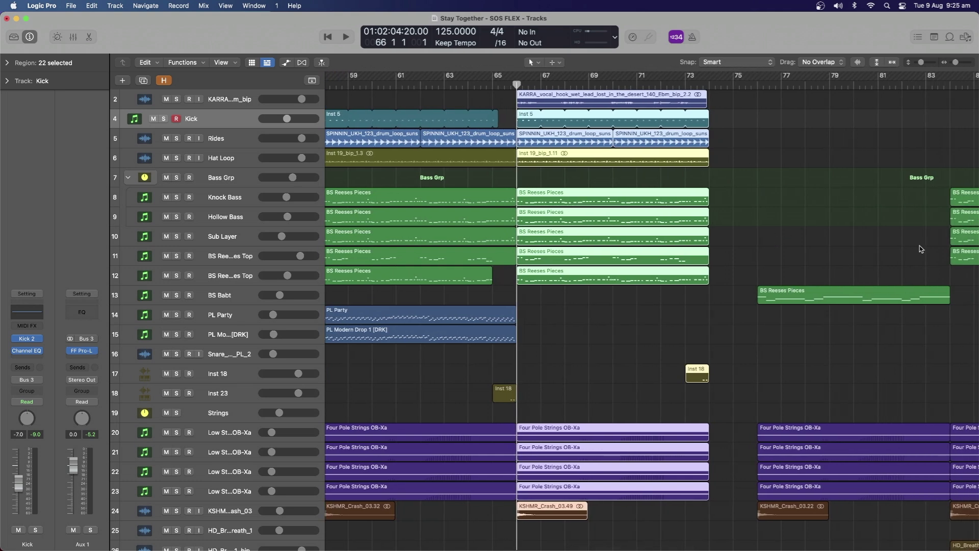
Undo the section inserted at bar 66.
key("super+a")
scroll(921, 248, "left", 17)
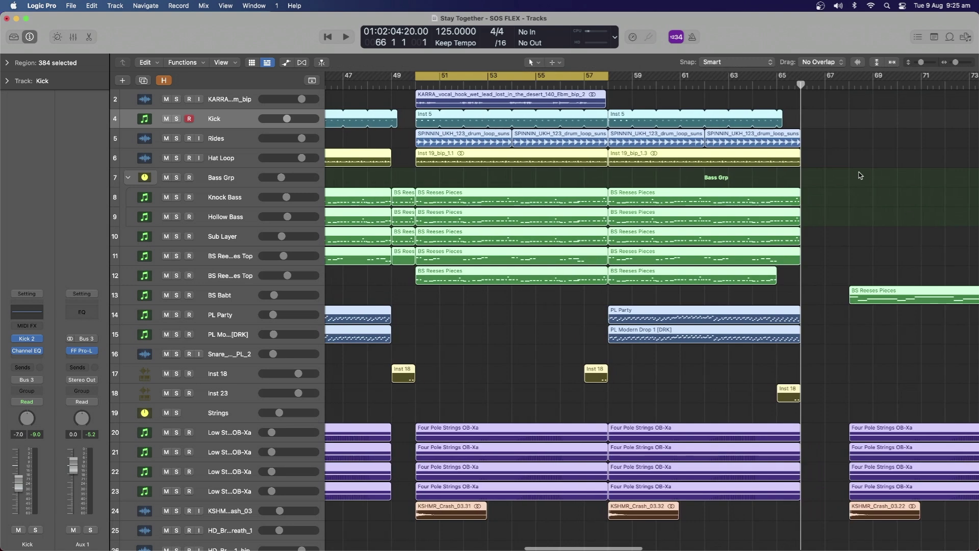
scroll(794, 84, "right", 4)
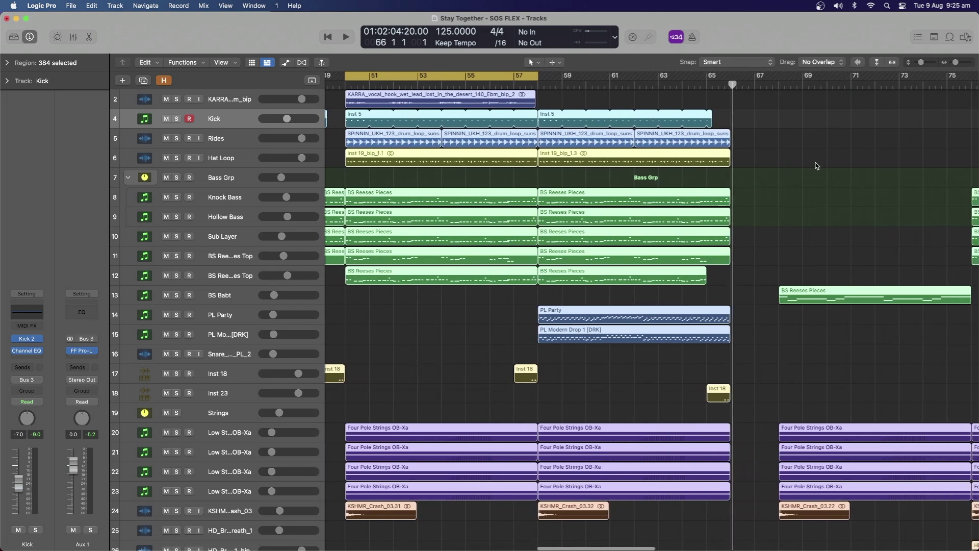
scroll(737, 128, "right", 4)
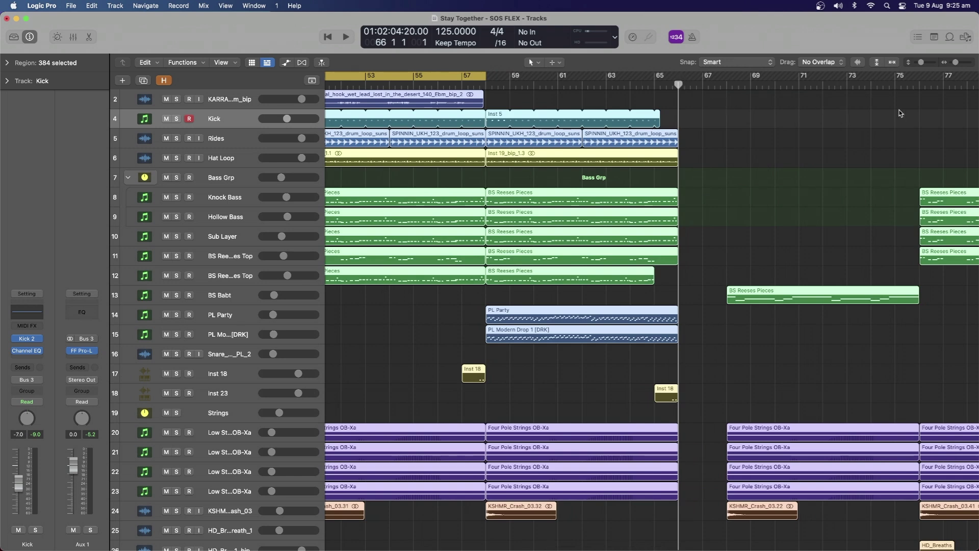
scroll(763, 115, "right", 3)
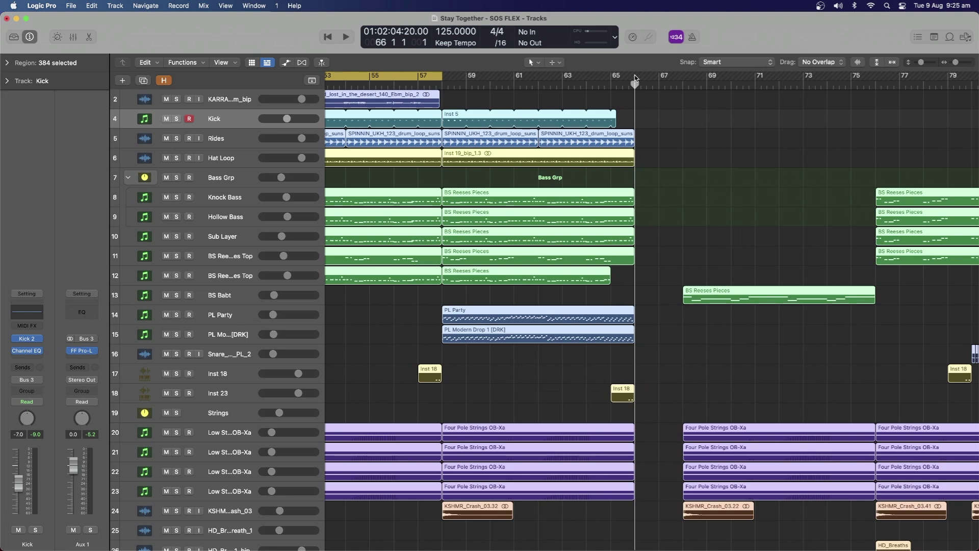
Try inserting empty bars across a bar 66–74 cycle, then undo it.
left_click_drag(635, 78, 888, 93)
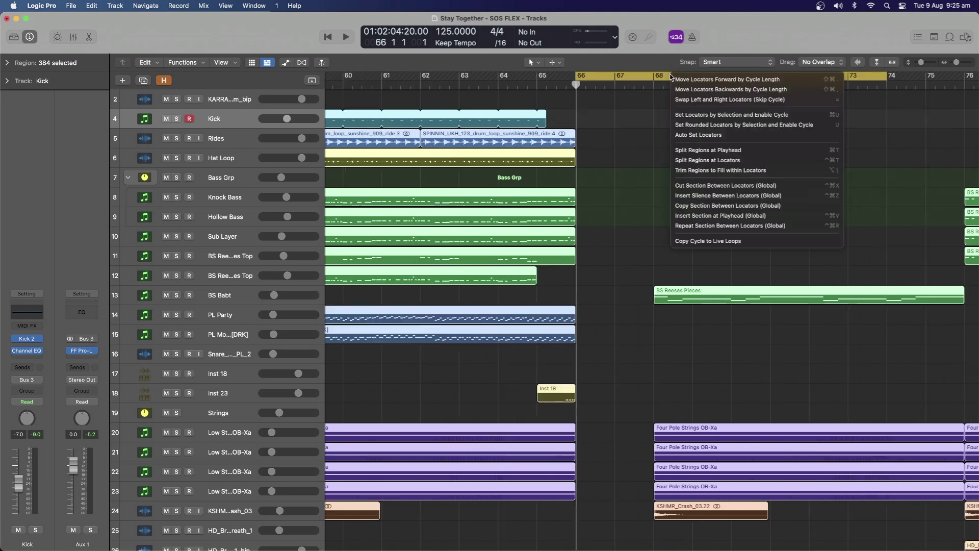
right_click(671, 74)
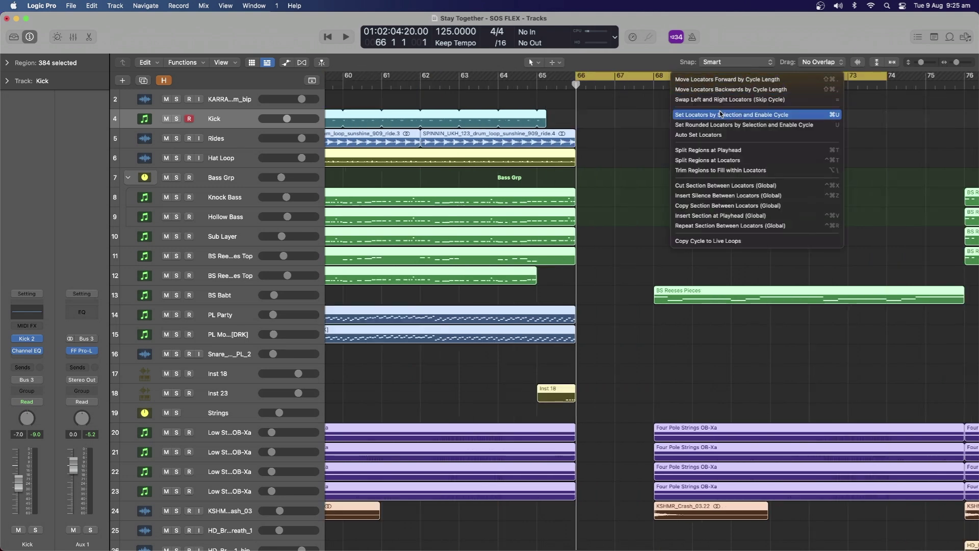
left_click(724, 196)
scroll(735, 229, "down", 5)
scroll(755, 230, "right", 5)
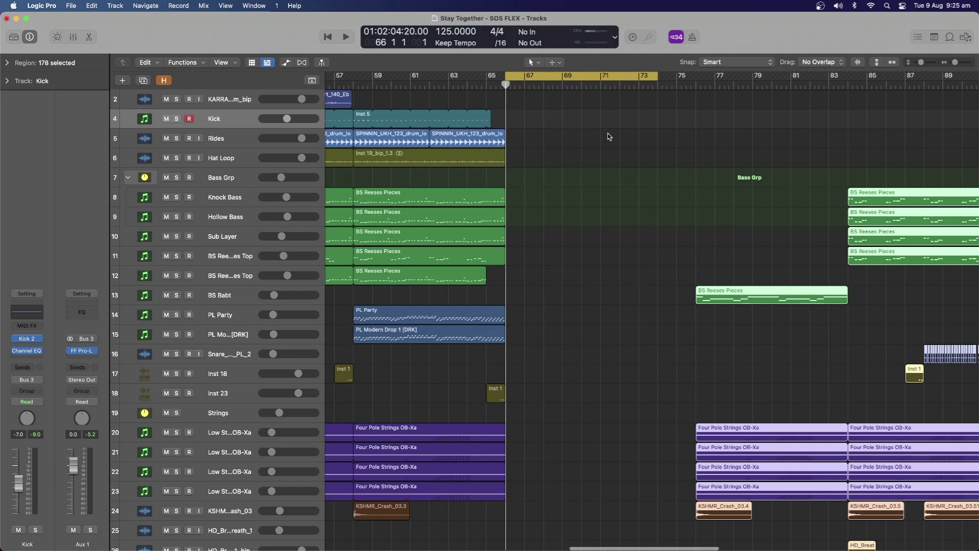
key("ctrl+super+x")
scroll(564, 110, "left", 6)
Reset the cycle range, then try Repeat Section and Cut Section, undoing each.
left_click_drag(387, 77, 538, 82)
right_click(457, 72)
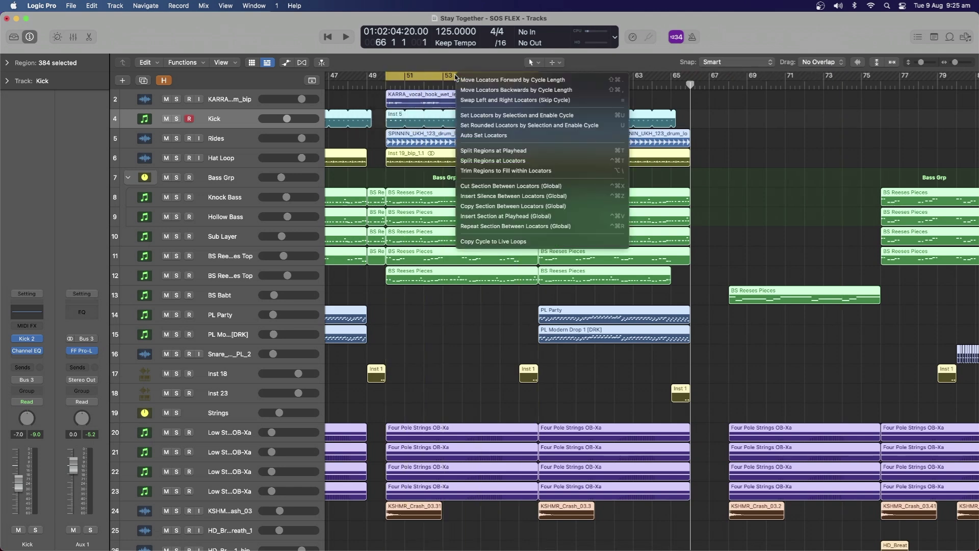
left_click(505, 227)
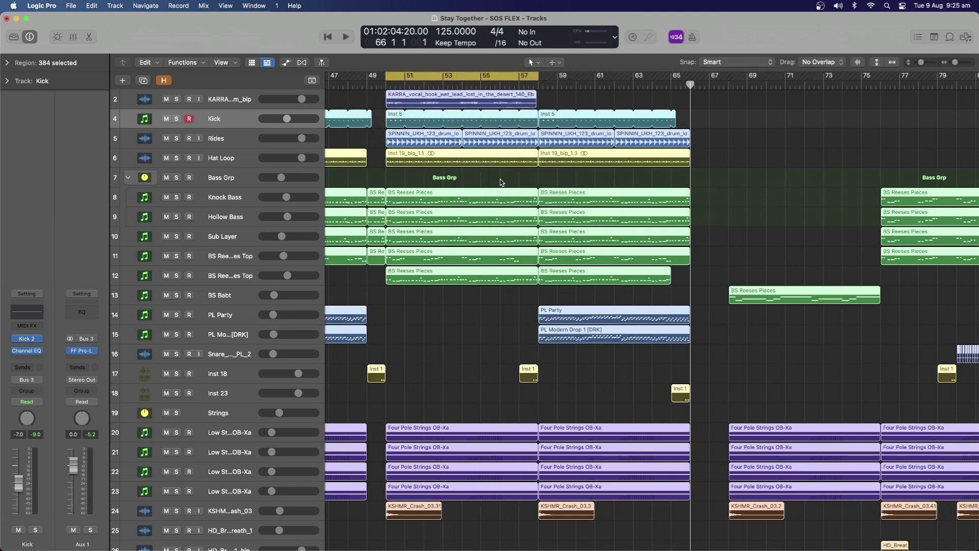
key("super+z")
right_click(458, 75)
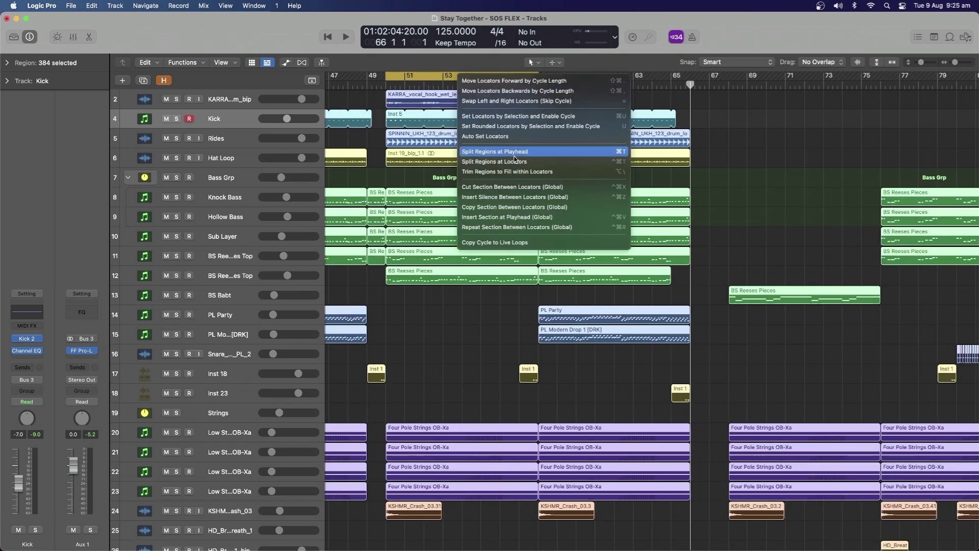
left_click(493, 187)
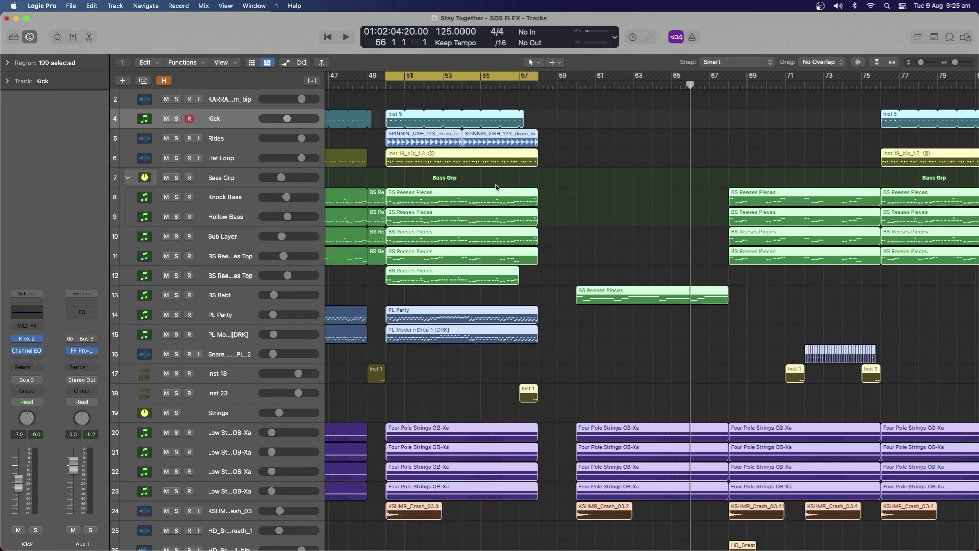
key("super+z")
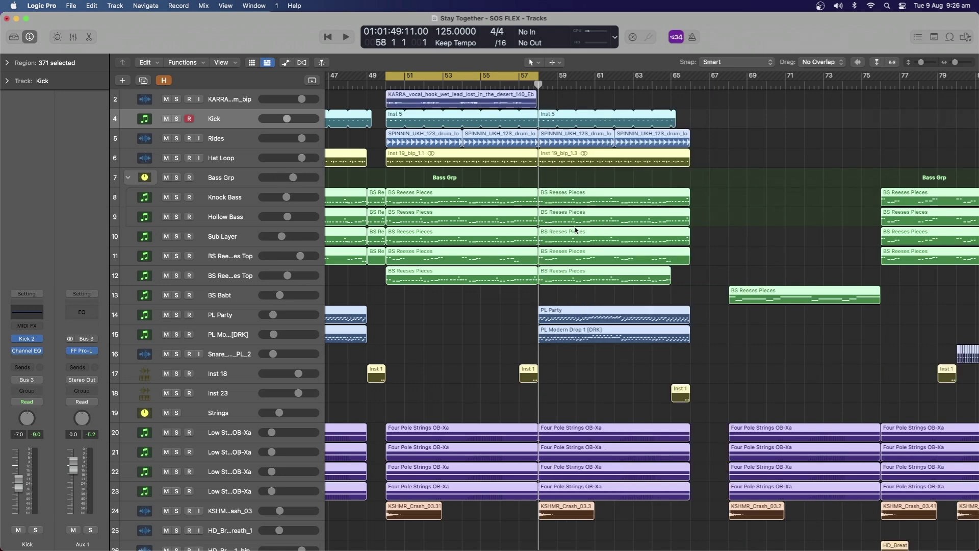
Insert the bars 50–58 section at the playhead at bar 66.
left_click(557, 93)
right_click(440, 75)
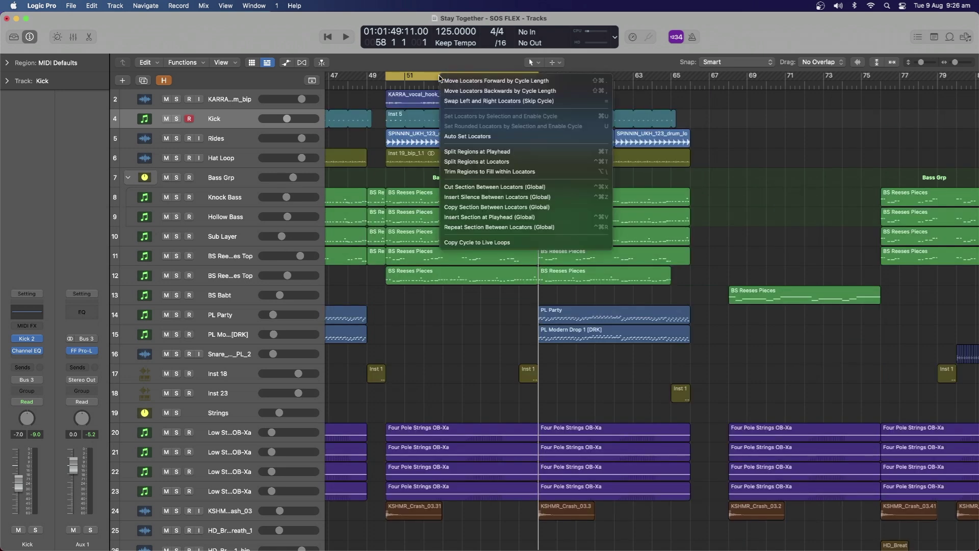
key("Escape")
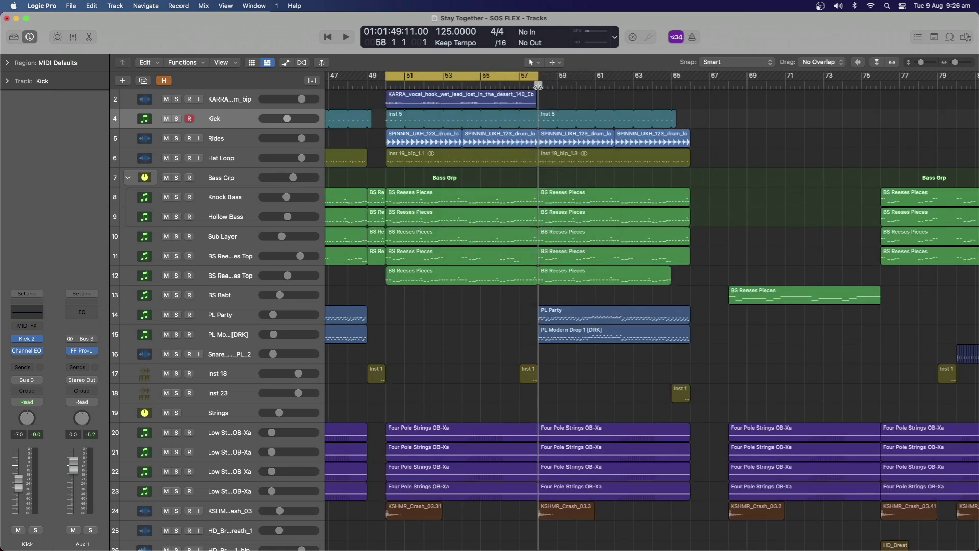
left_click_drag(539, 86, 690, 85)
right_click(690, 86)
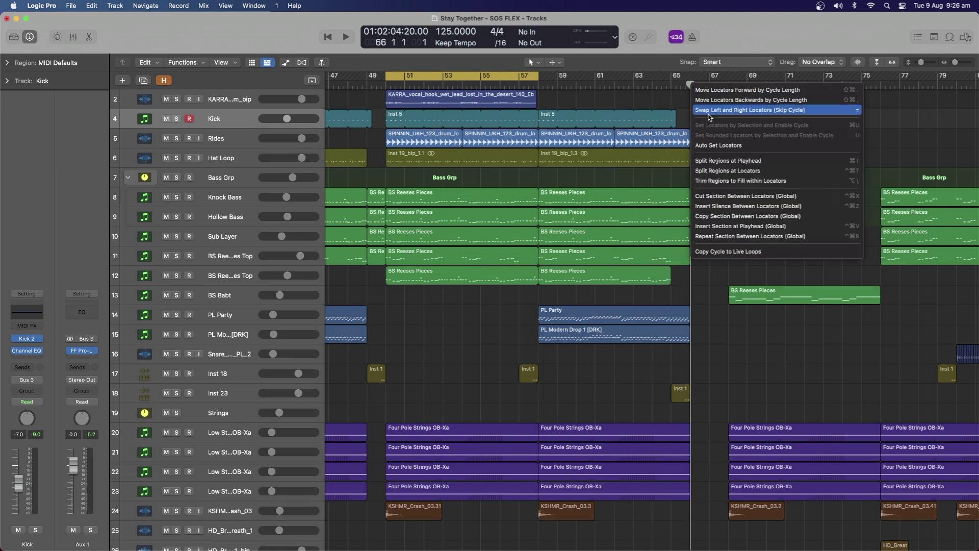
left_click(737, 226)
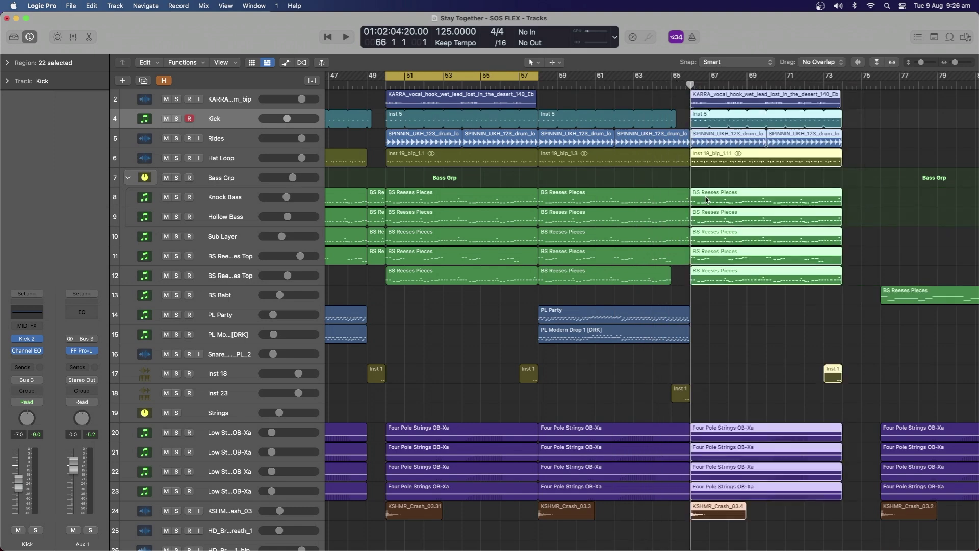
Mute the vocal hook track and select the BS Reeses Pieces bass regions at bar 66.
scroll(612, 153, "right", 5)
left_click(534, 97)
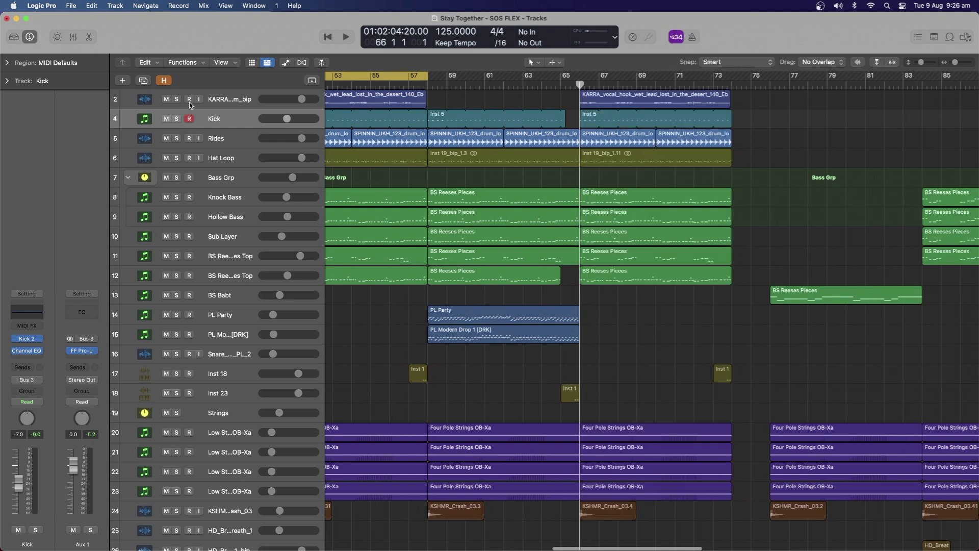
left_click(166, 99)
left_click_drag(623, 188, 686, 238)
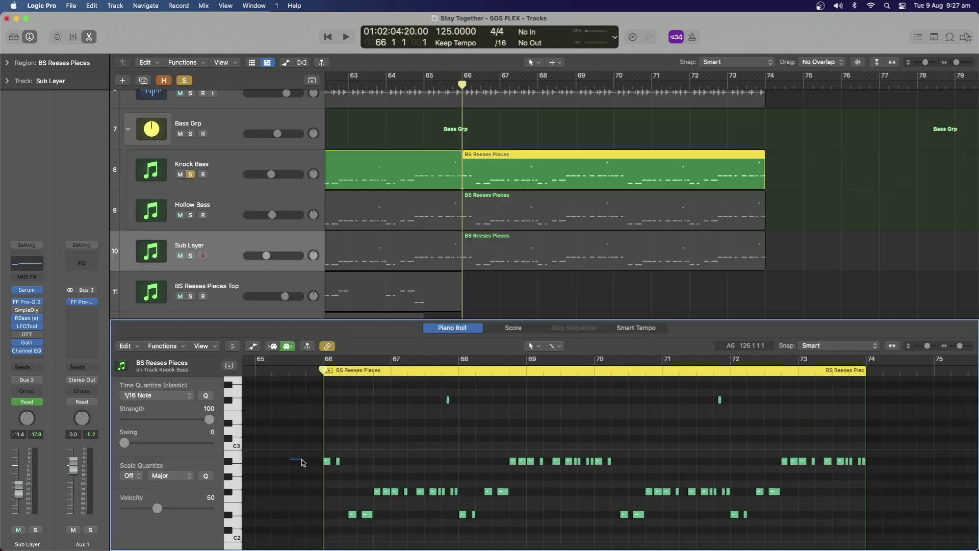
Lower the selected Sub Layer bass notes three semitones and the two high notes four semitones.
left_click_drag(303, 462, 901, 472)
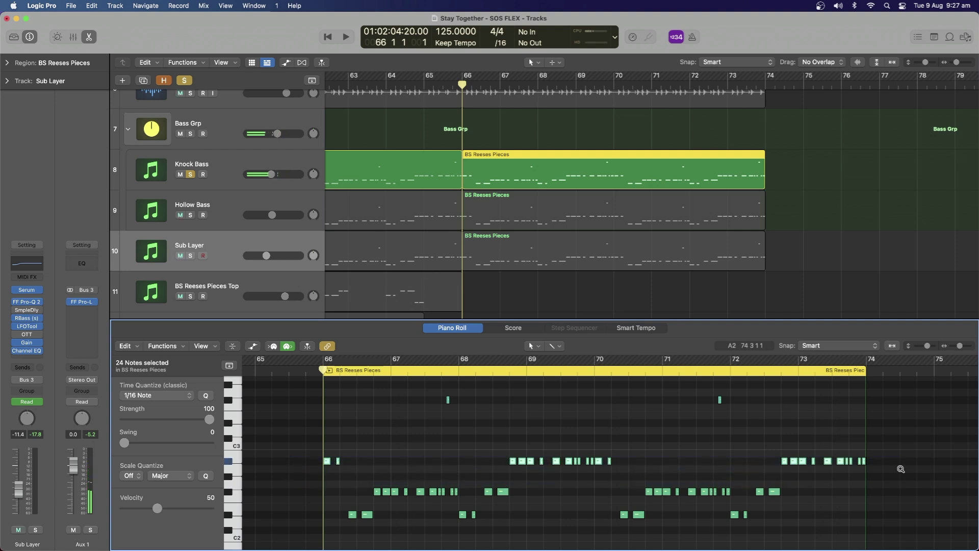
key("alt+Down")
key("alt+Down")
key("alt+Down")
key("alt+Down")
key("alt+Down")
key("alt+Down")
key("alt+Down")
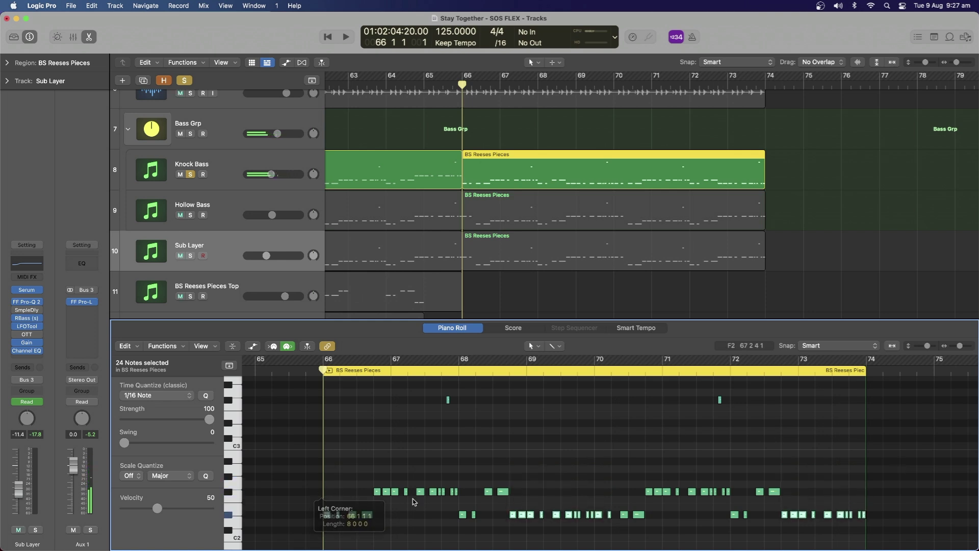
key("alt+Down")
key("alt+Down")
key("alt+Down")
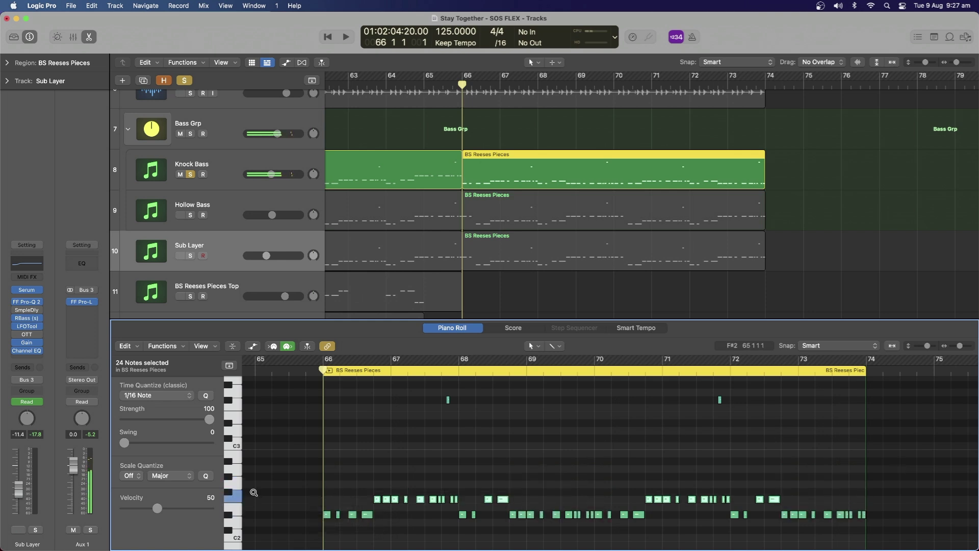
scroll(395, 458, "up", 4)
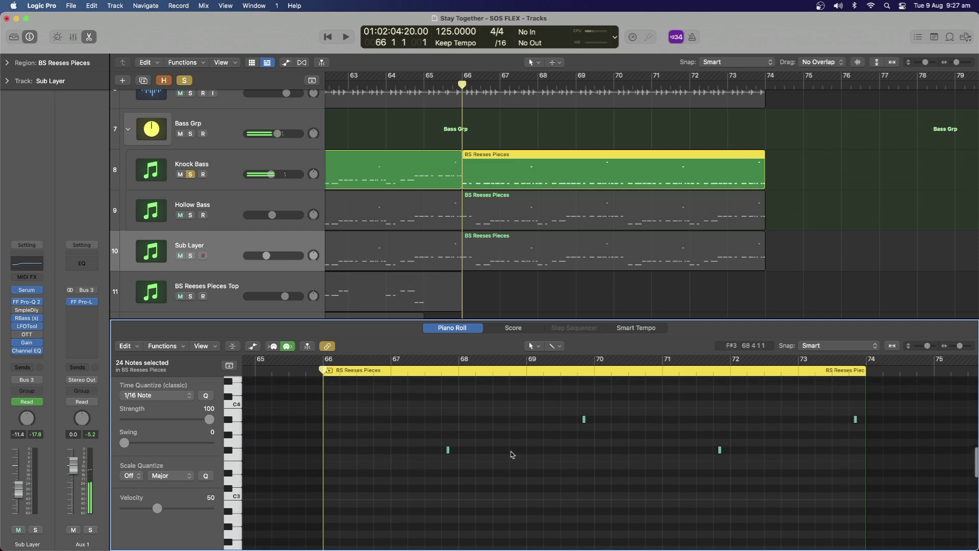
left_click_drag(525, 424, 906, 410)
key("alt+Down")
key("alt+Down")
key("alt+Down")
key("alt+Down")
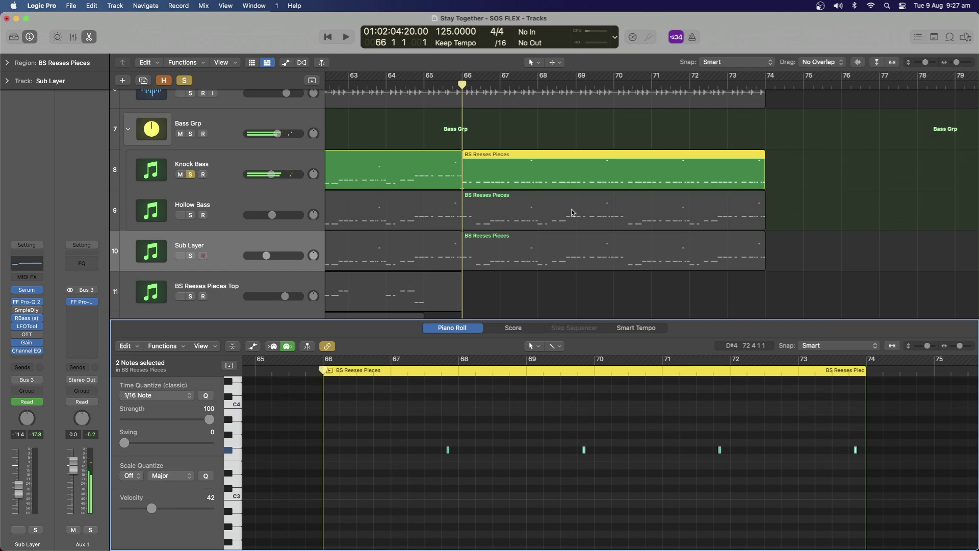
Close the Piano Roll and unsolo the Knock Bass track.
key("e")
left_click(174, 159)
scroll(489, 127, "up", 2)
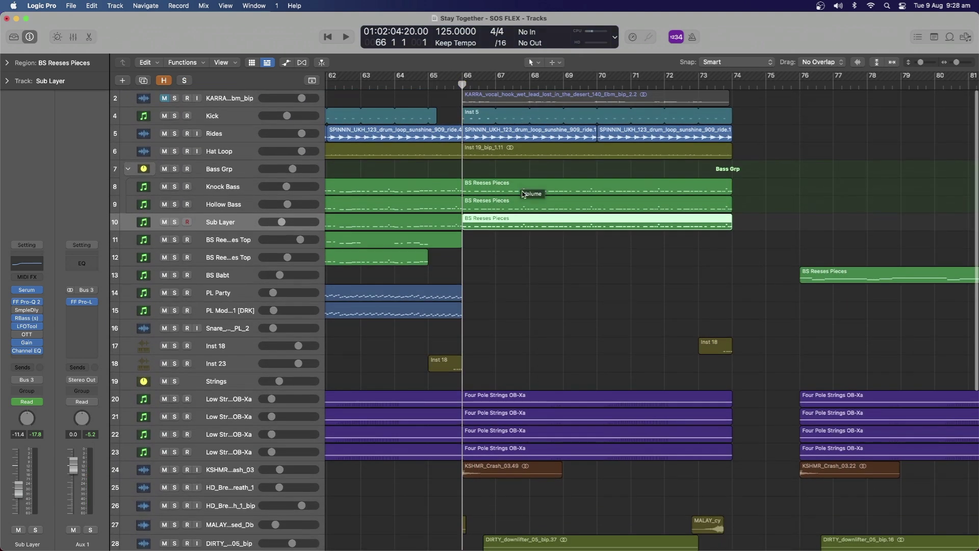
Cycle bars 66–74 and play that section, then stop playback.
left_click_drag(466, 82, 728, 82)
key("space")
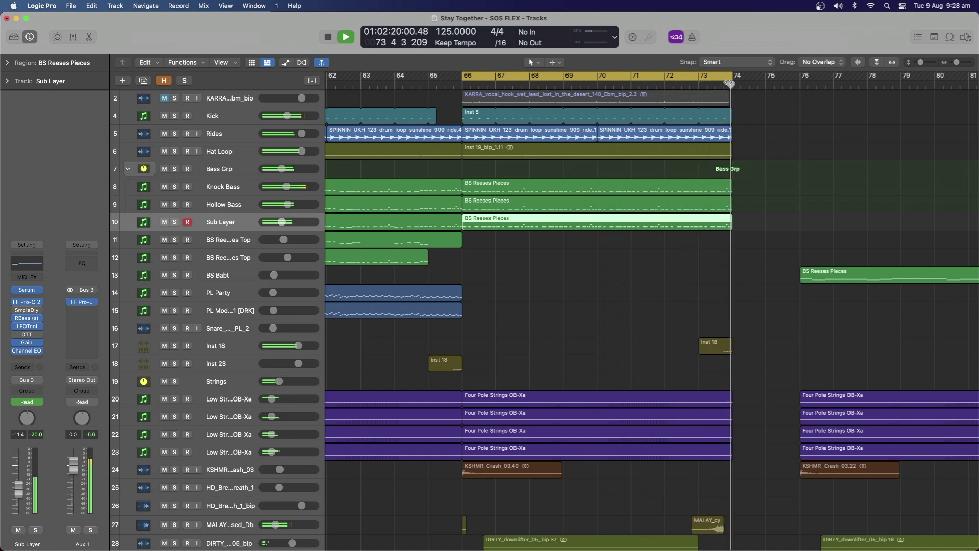
key("space")
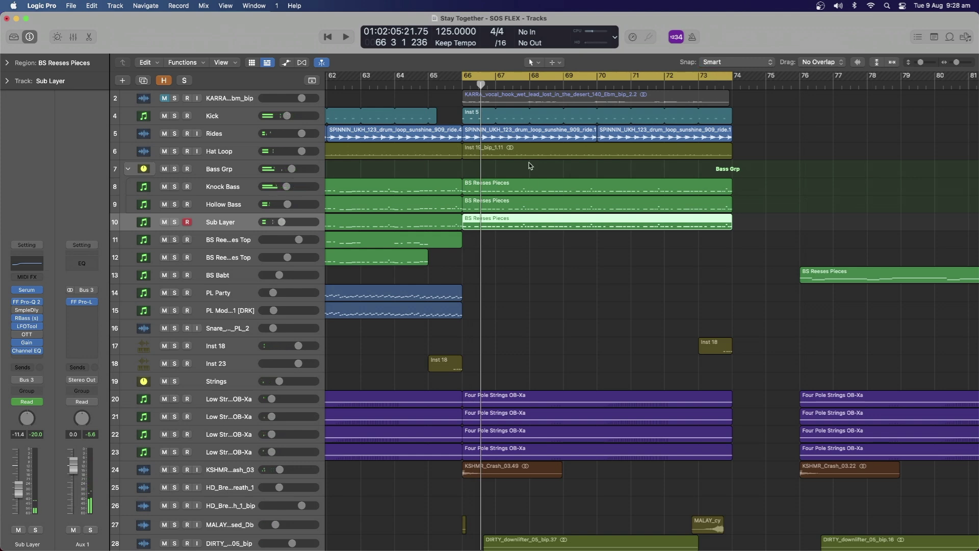
scroll(516, 171, "up", 2)
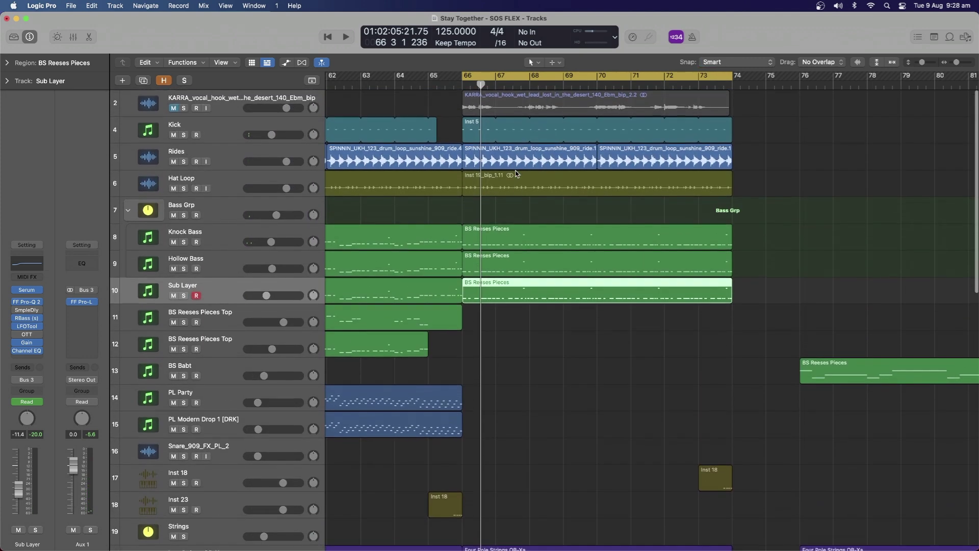
Solo the vocal hook track, enlarge the track rows, and deselect the Sub Layer region.
left_click(183, 108)
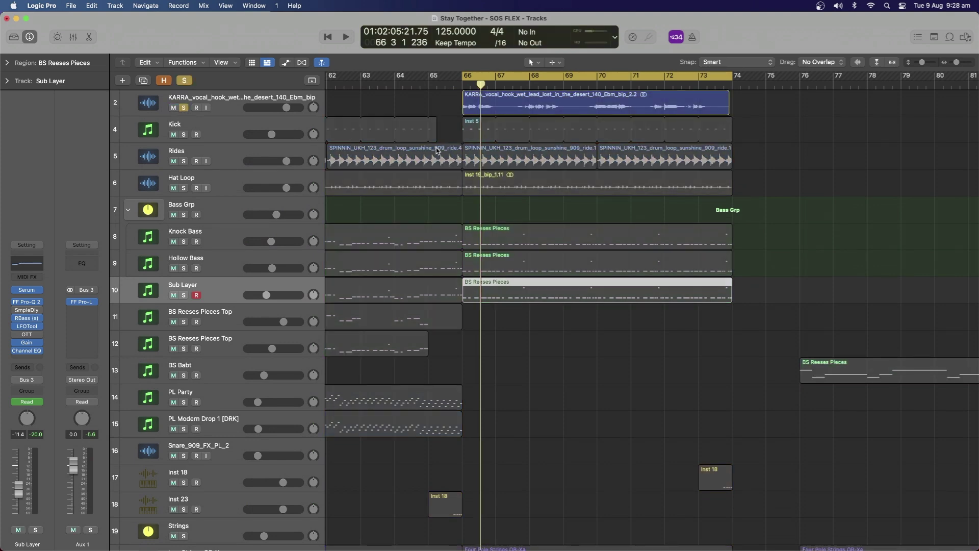
scroll(437, 151, "up", 2)
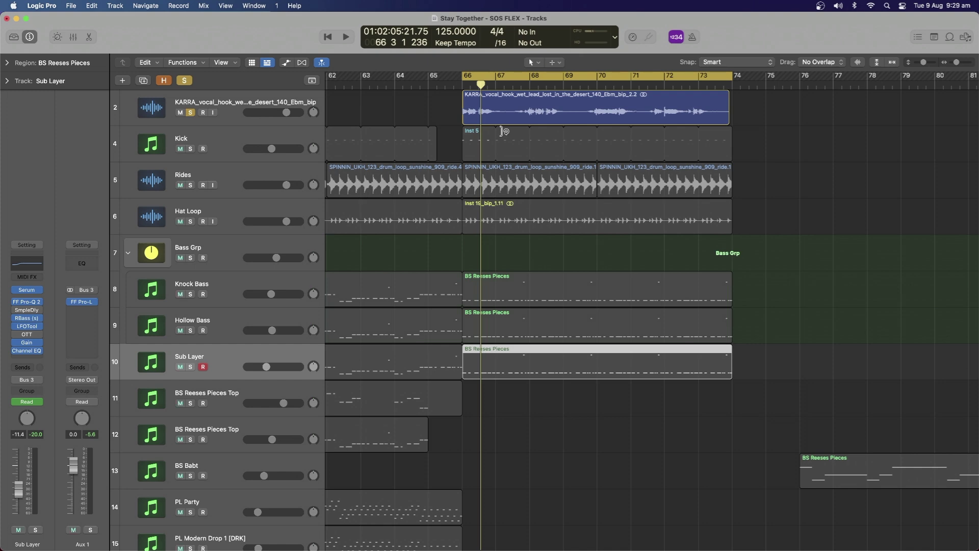
scroll(503, 132, "down", 2)
key("super+Down")
left_click(422, 120)
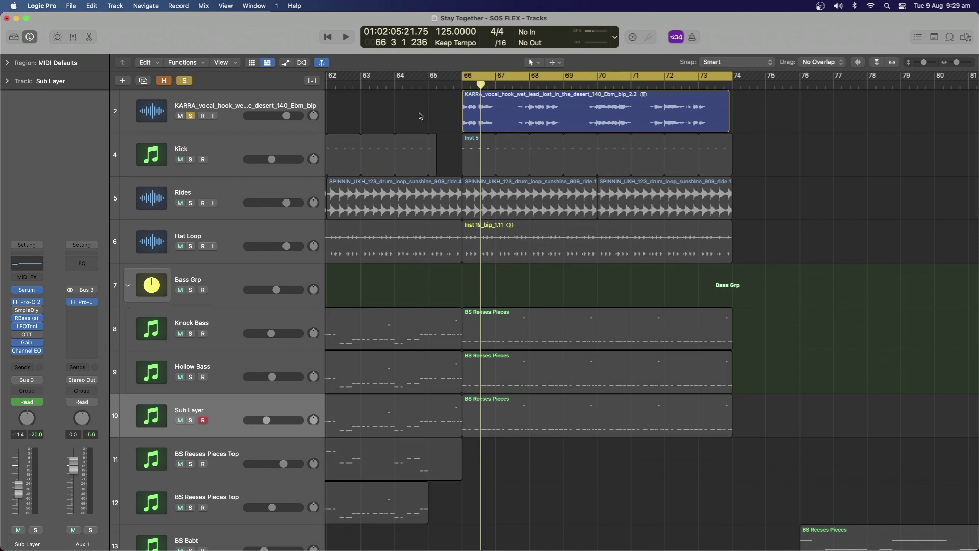
Show flex controls, enable flex on the vocal hook track, zoom in, and select its region.
left_click(303, 63)
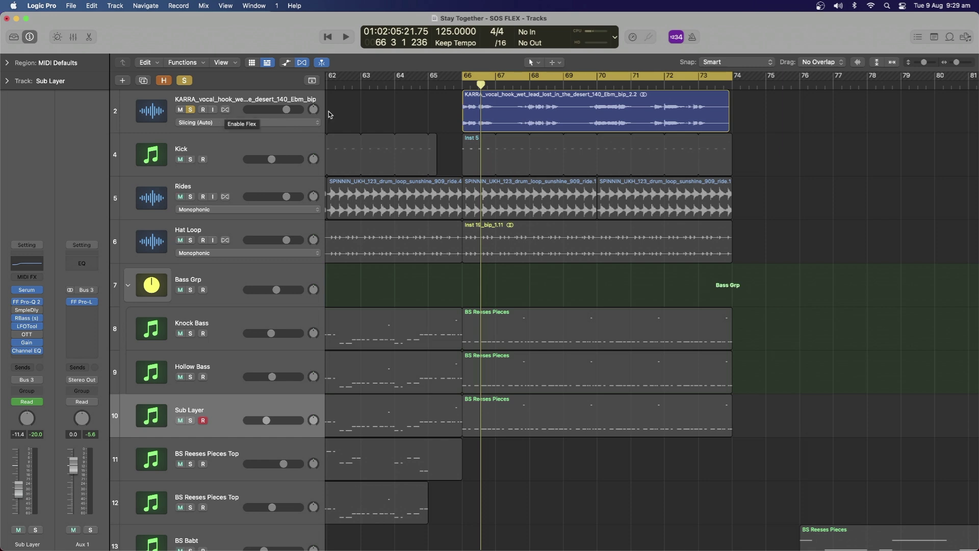
left_click(225, 109)
left_click(418, 124, "ctrl+alt")
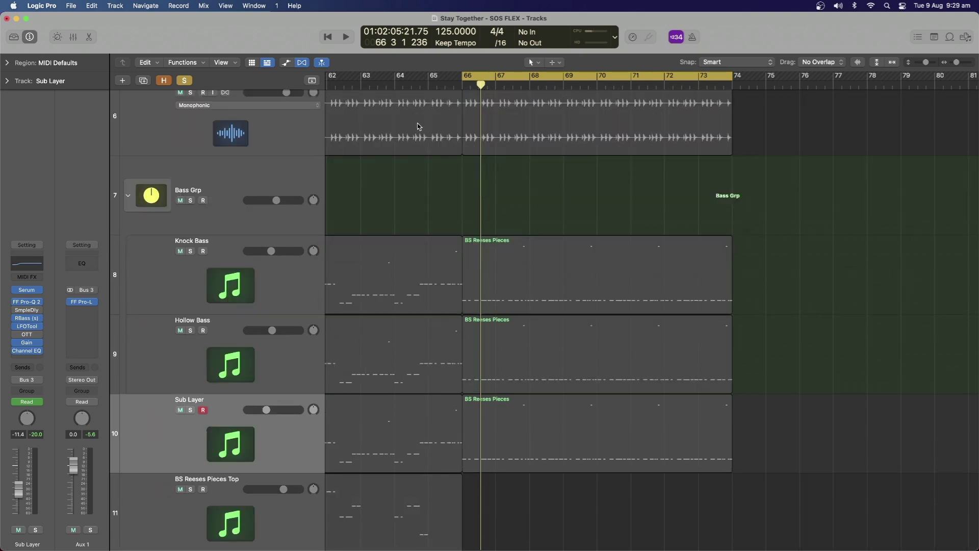
left_click(381, 144)
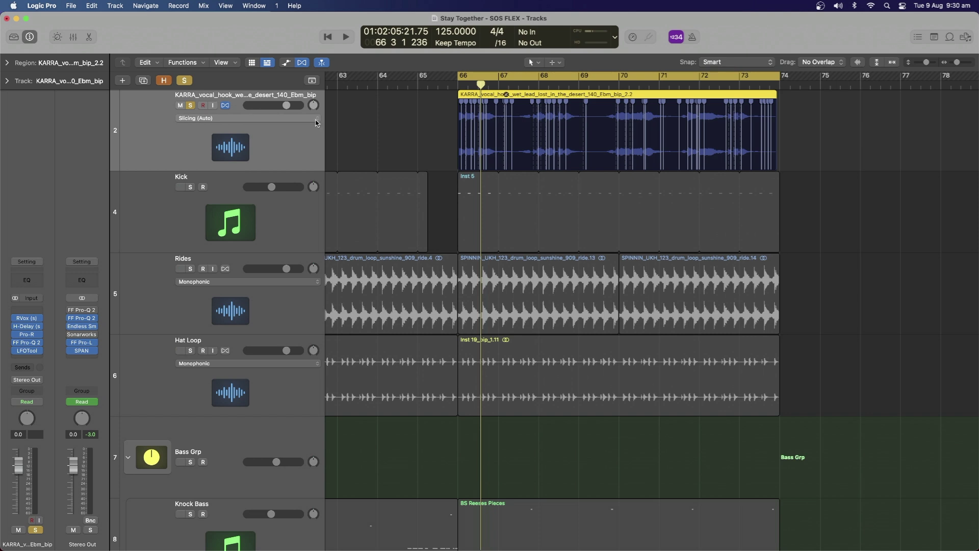
Set the vocal hook track's flex mode to Flex Pitch and zoom into bars 66–73.
left_click(275, 118)
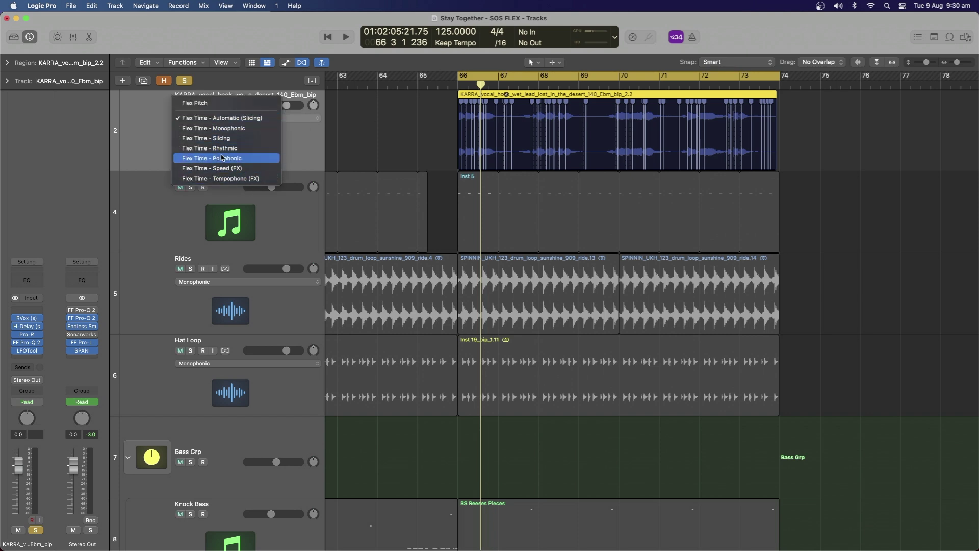
left_click(206, 104)
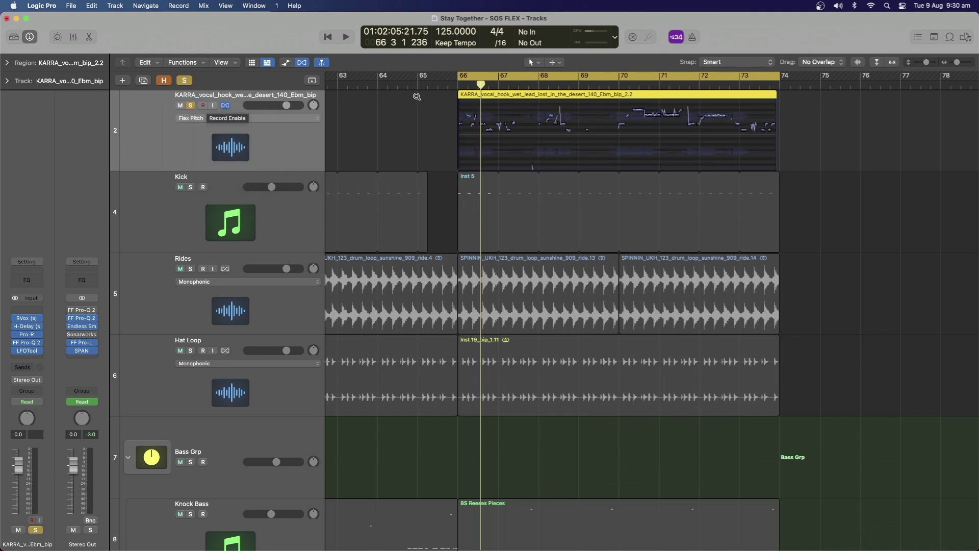
key("super+Down")
key("super+Down")
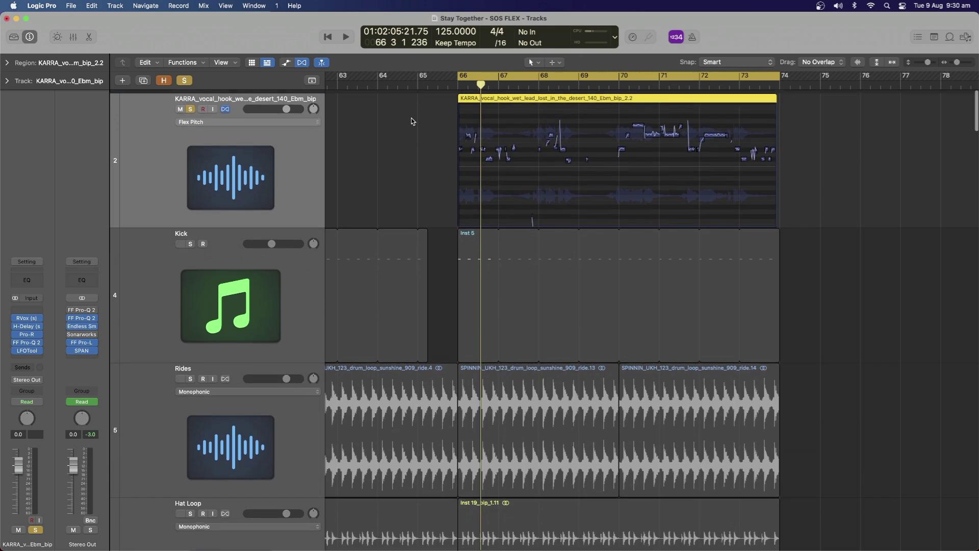
key("super+Right")
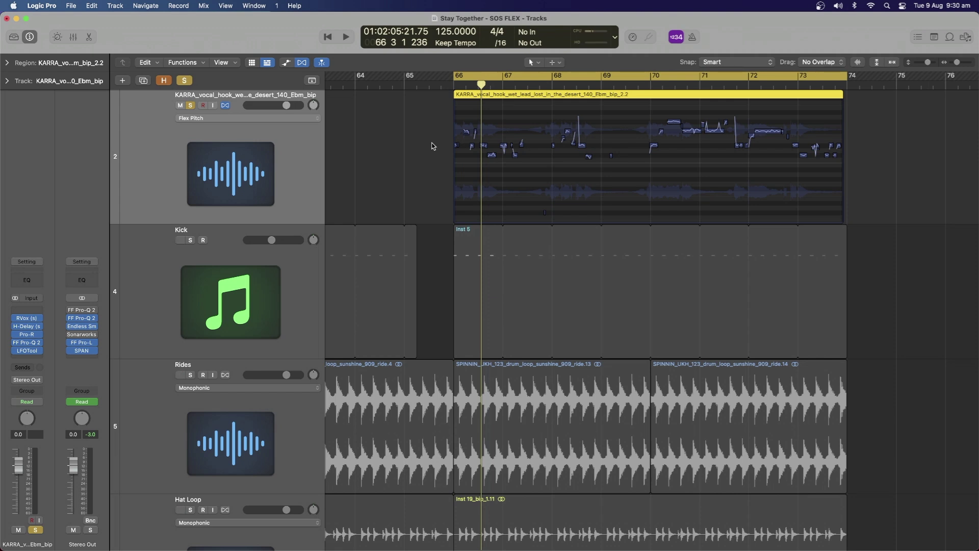
left_click(433, 146)
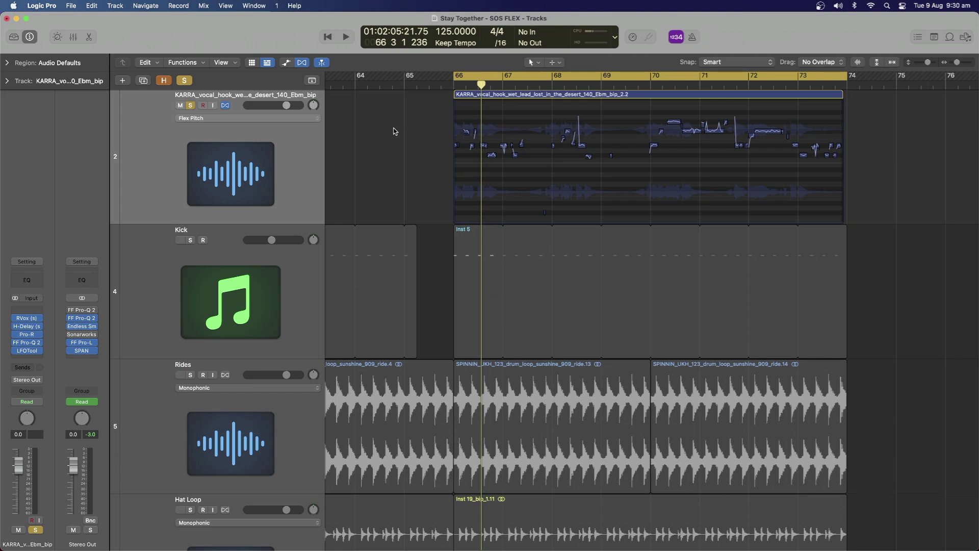
left_click(510, 132)
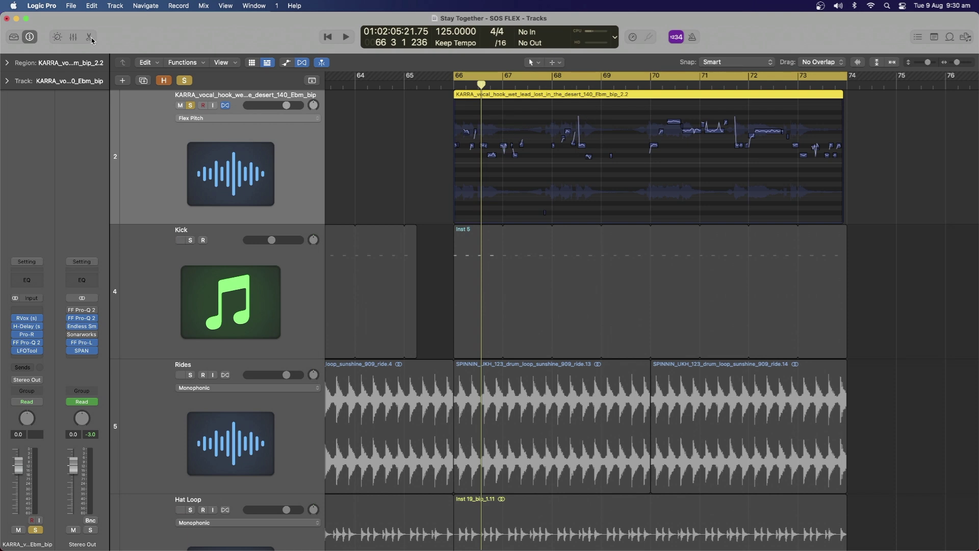
key("e")
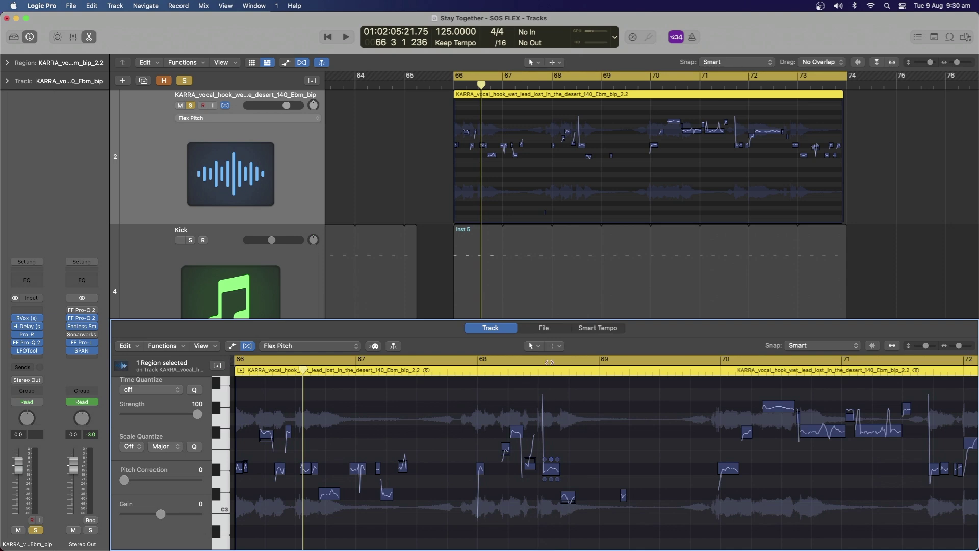
left_click(545, 329)
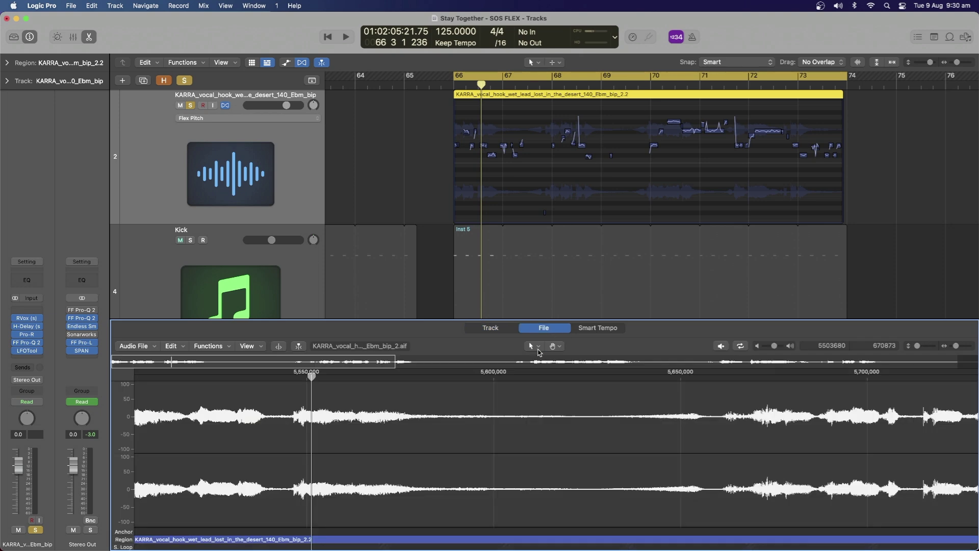
left_click(492, 329)
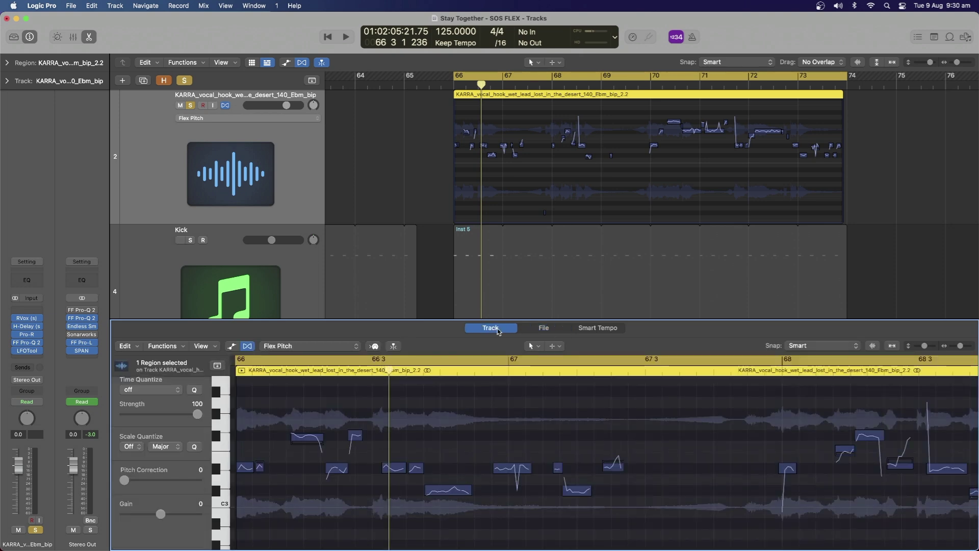
left_click(247, 346)
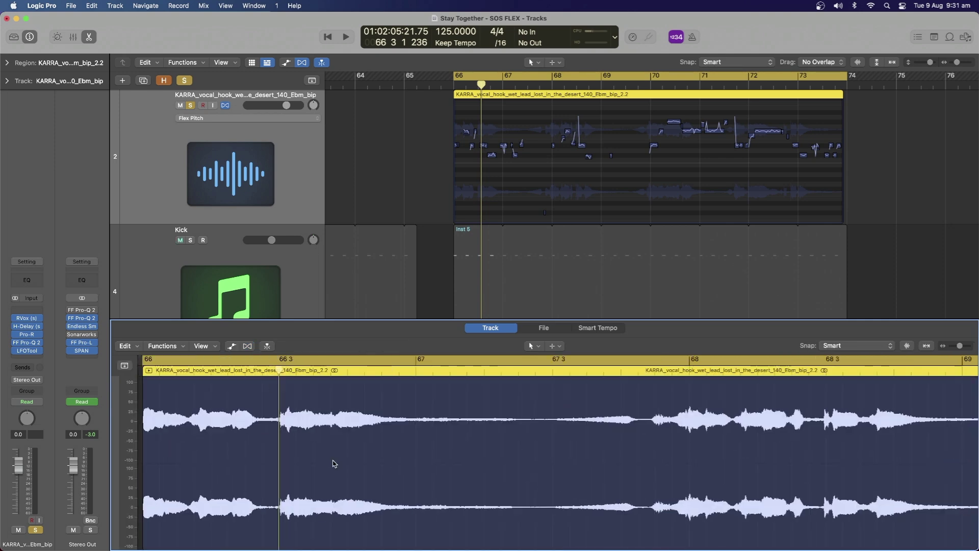
left_click(248, 346)
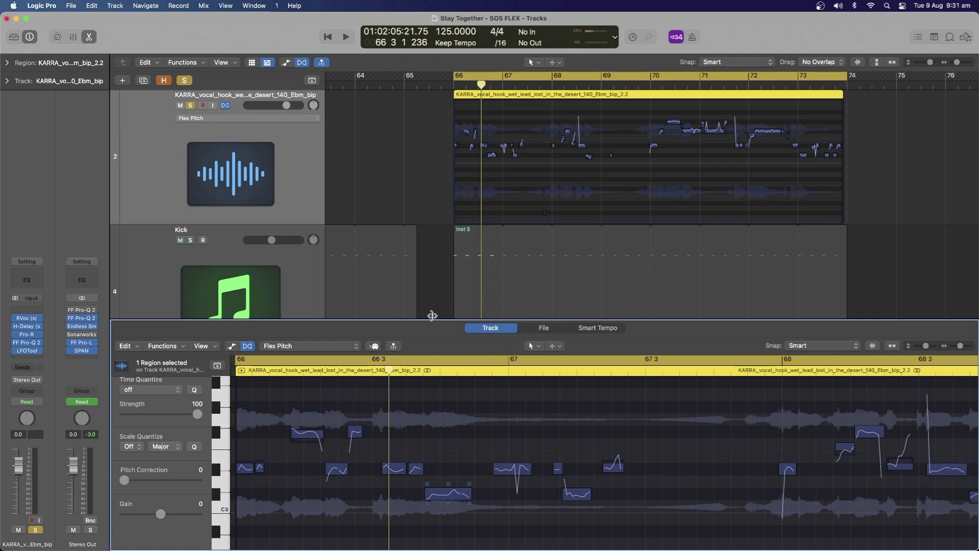
Enlarge the pitch editor and raise the long upper note's fine pitch from -37 to +19 cents.
left_click_drag(430, 320, 430, 266)
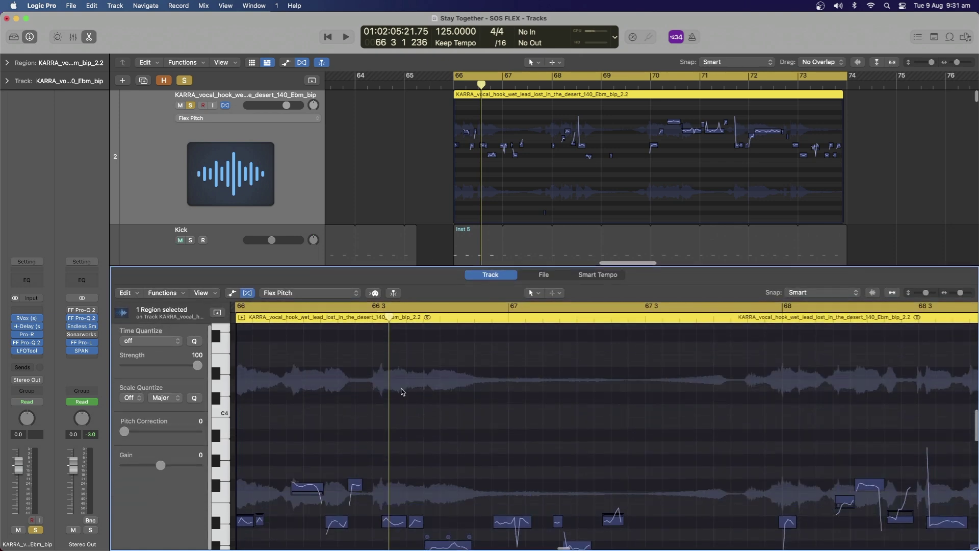
scroll(403, 392, "down", 3)
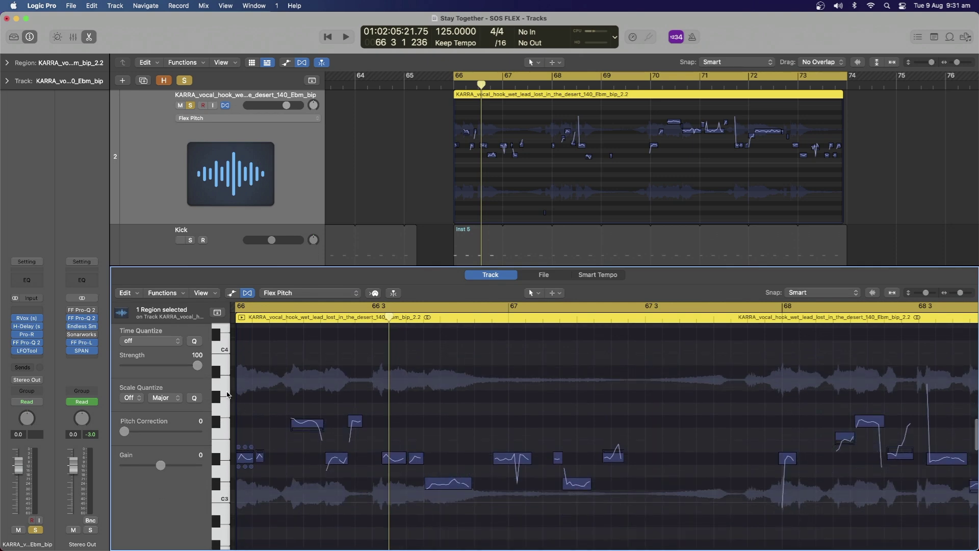
scroll(434, 438, "down", 2)
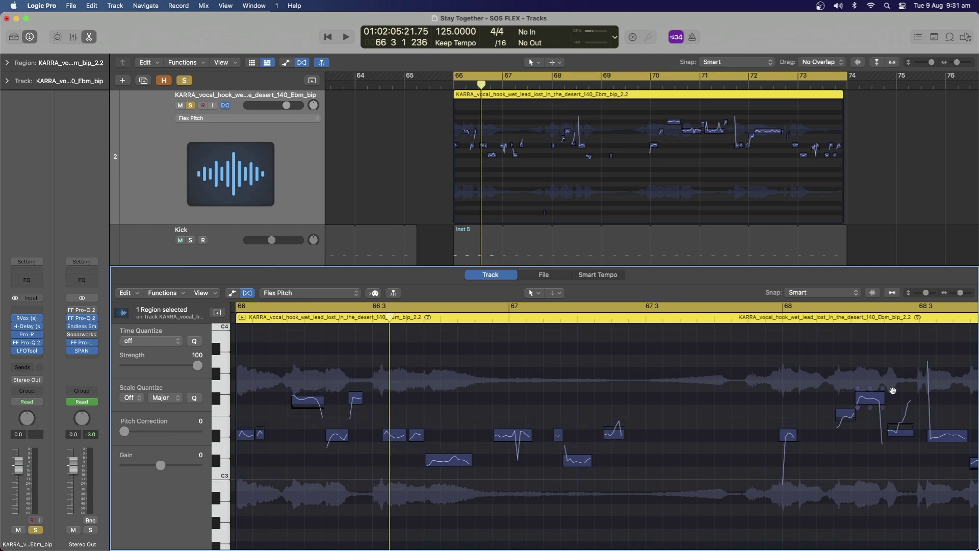
scroll(669, 460, "down", 2)
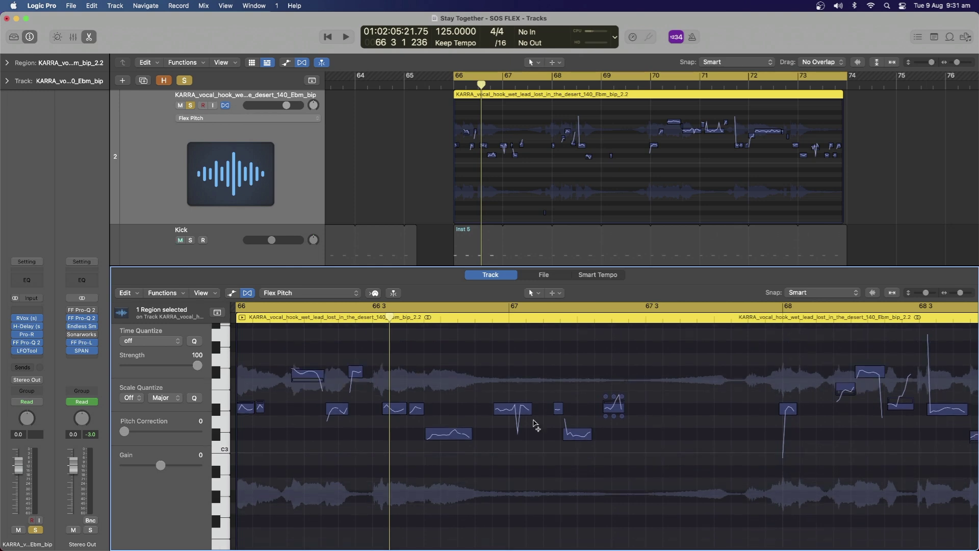
key("super+Right")
key("super+Right")
scroll(488, 416, "right", 1)
scroll(515, 408, "down", 2)
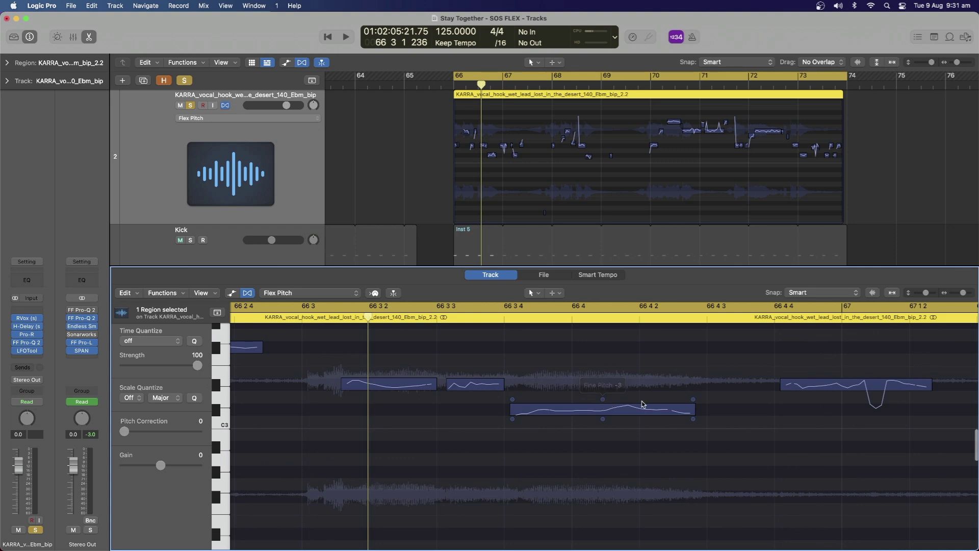
scroll(699, 411, "right", 5)
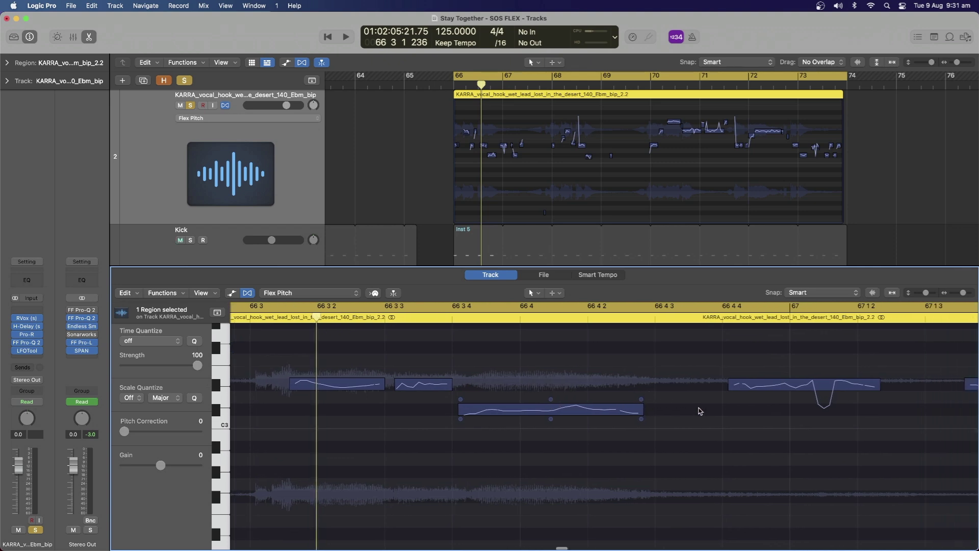
scroll(482, 390, "left", 15)
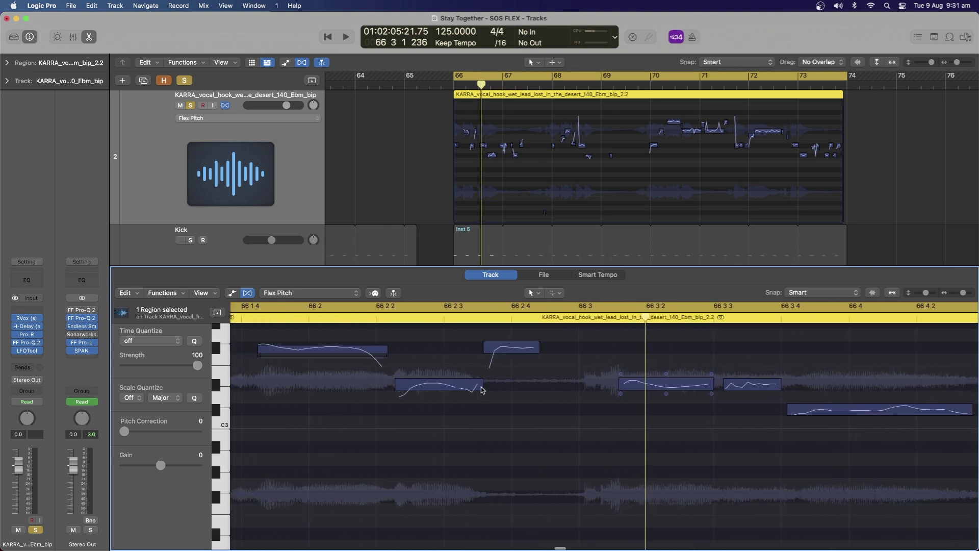
scroll(482, 390, "left", 4)
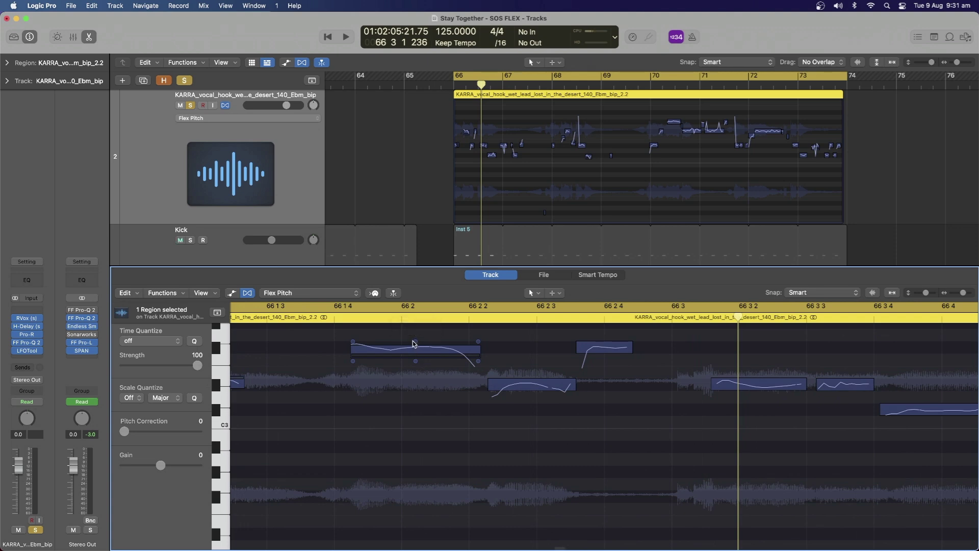
mouse_move(417, 344)
scroll(417, 345, "up", 3)
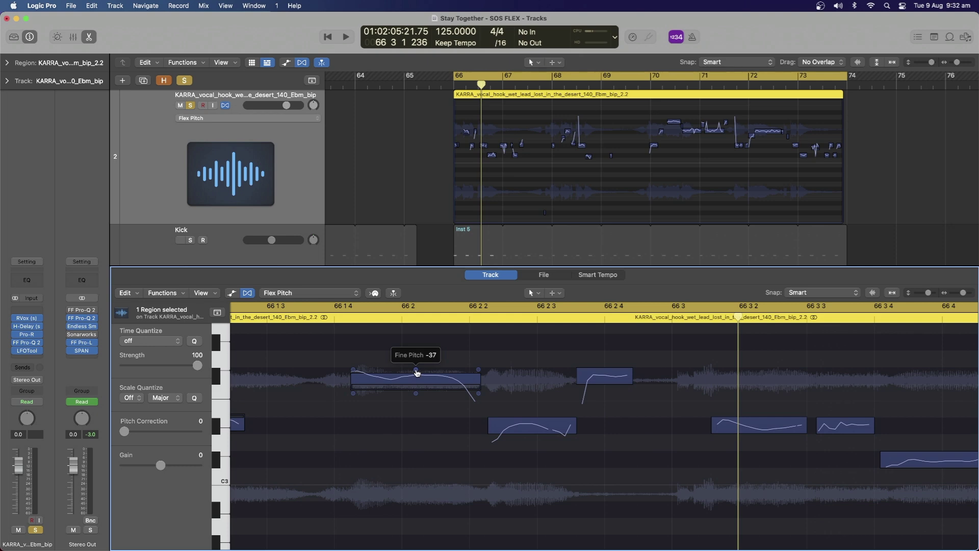
left_click_drag(416, 369, 416, 363)
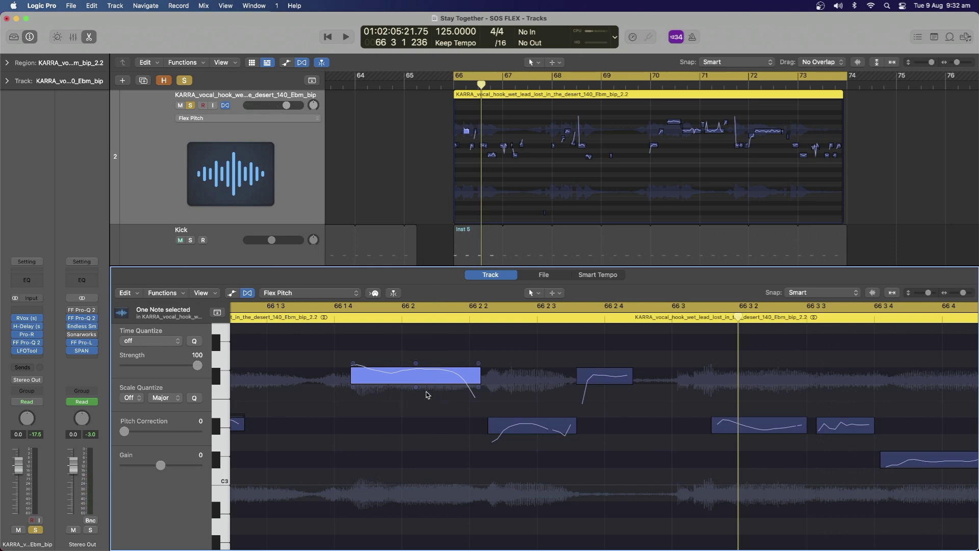
Set all vocal hook notes to perfect pitch, then set pitch correction on all 129 notes to 75.
scroll(428, 395, "down", 5)
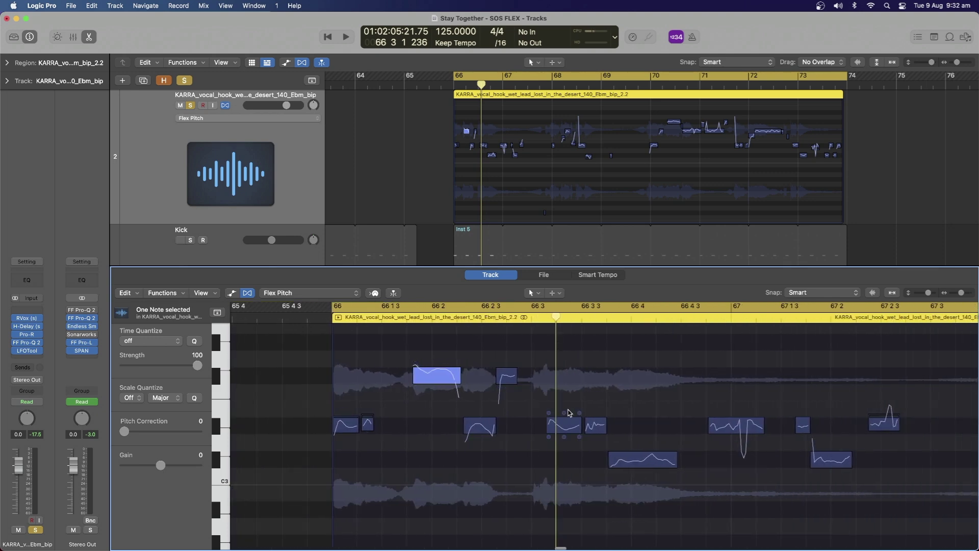
scroll(570, 412, "down", 5)
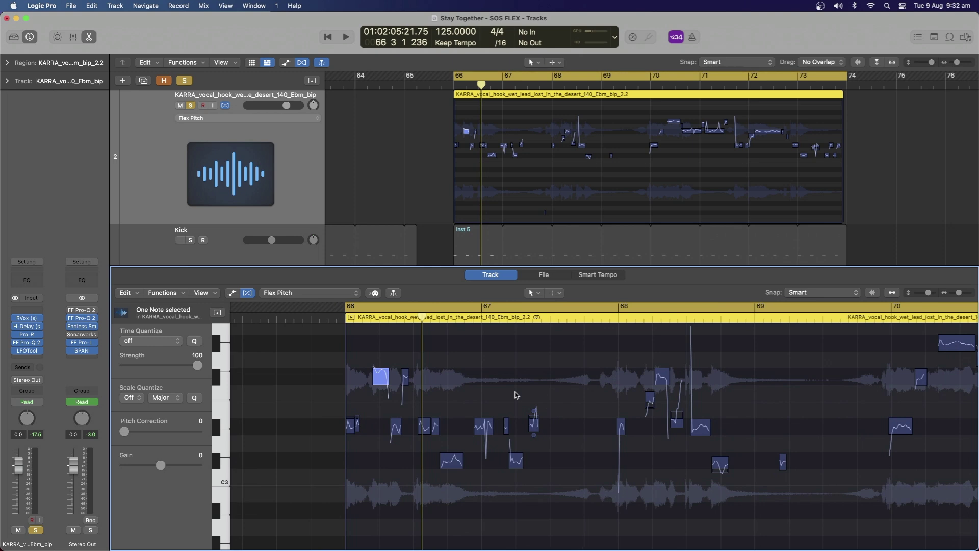
left_click(518, 395)
key("super+a")
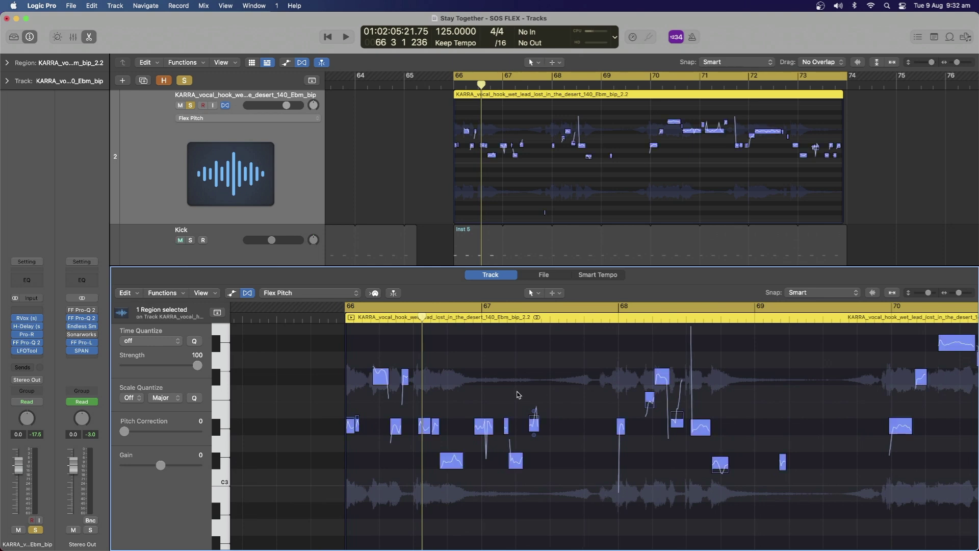
right_click(461, 368)
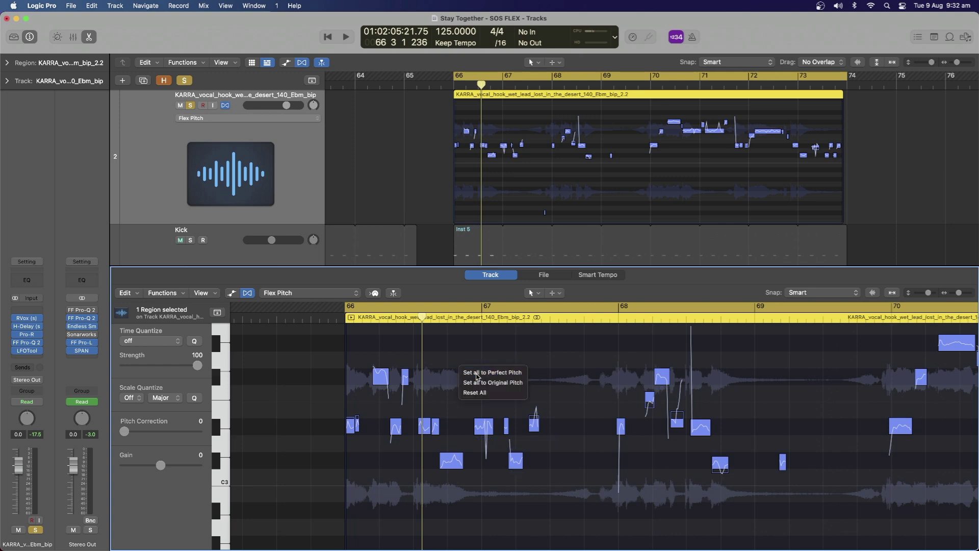
left_click(477, 376)
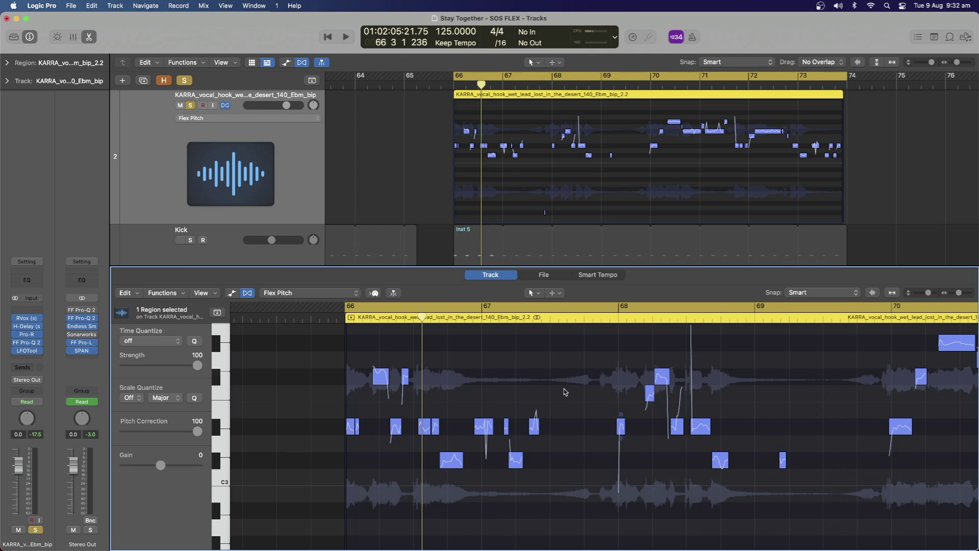
key("super+a")
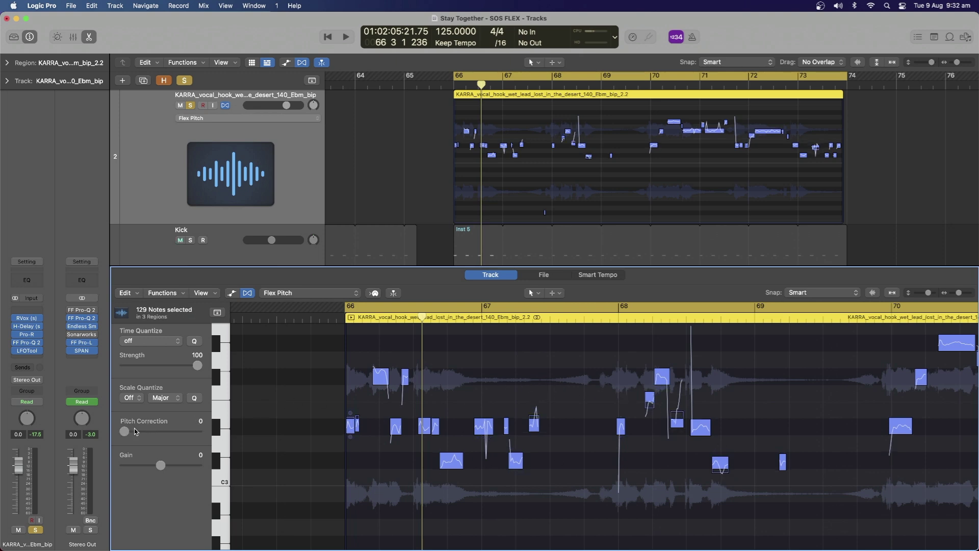
mouse_move(127, 432)
left_mouse_down()
mouse_move(180, 437)
mouse_move(122, 434)
left_mouse_up()
Zoom in on the vocal hook and inspect the lower and upper notes near bar 66 4.
left_click(286, 432)
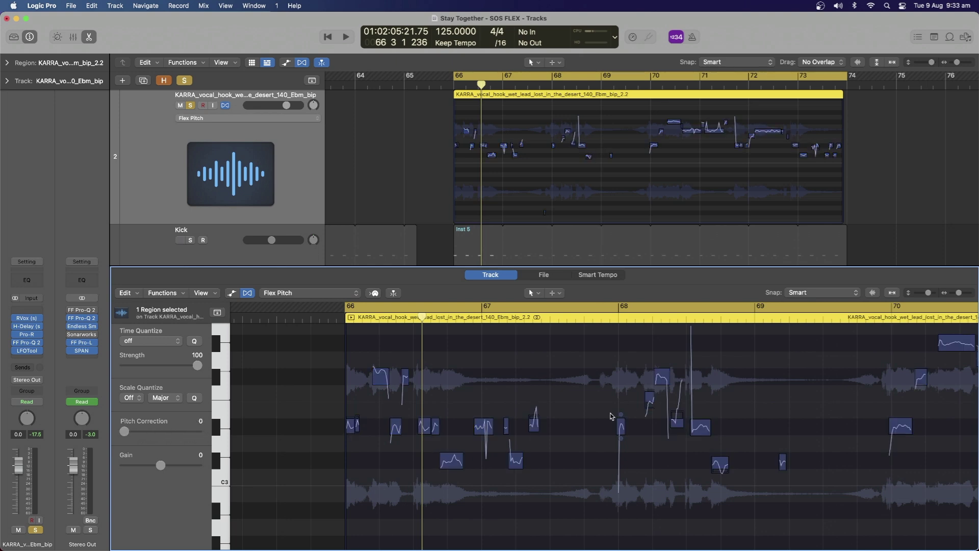
key("super+Right")
key("super+Right")
key("super+Right")
left_click(534, 460)
key("super+Down")
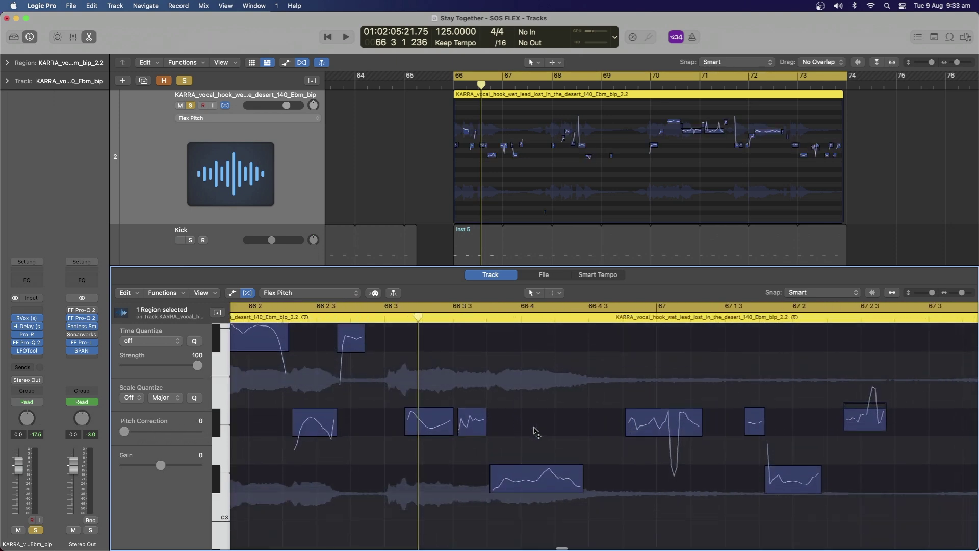
scroll(535, 431, "down", 3)
key("super+Right")
scroll(536, 431, "up", 2)
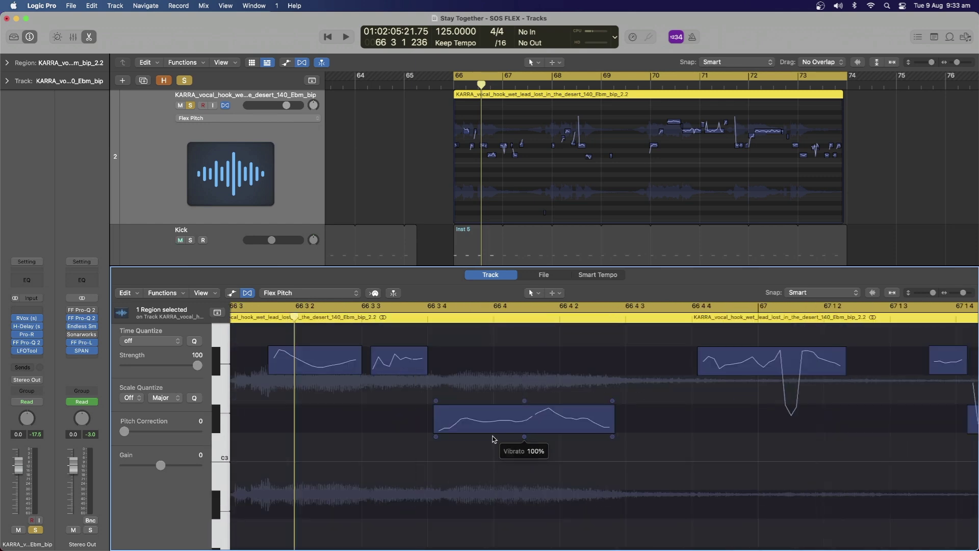
left_click(713, 363)
scroll(711, 365, "right", 2)
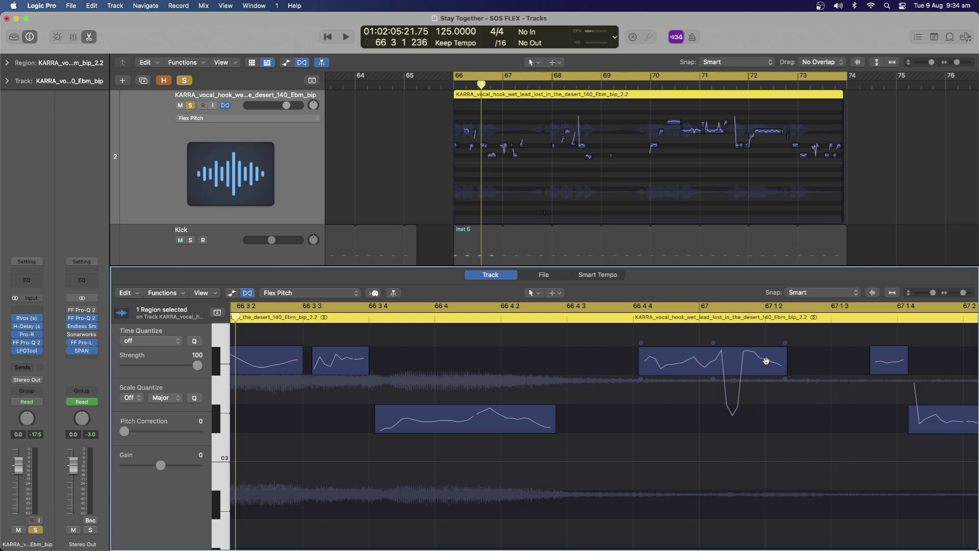
Flatten the vibrato on all vocal notes, then exaggerate it to about 422%.
mouse_move(465, 439)
key("super+a")
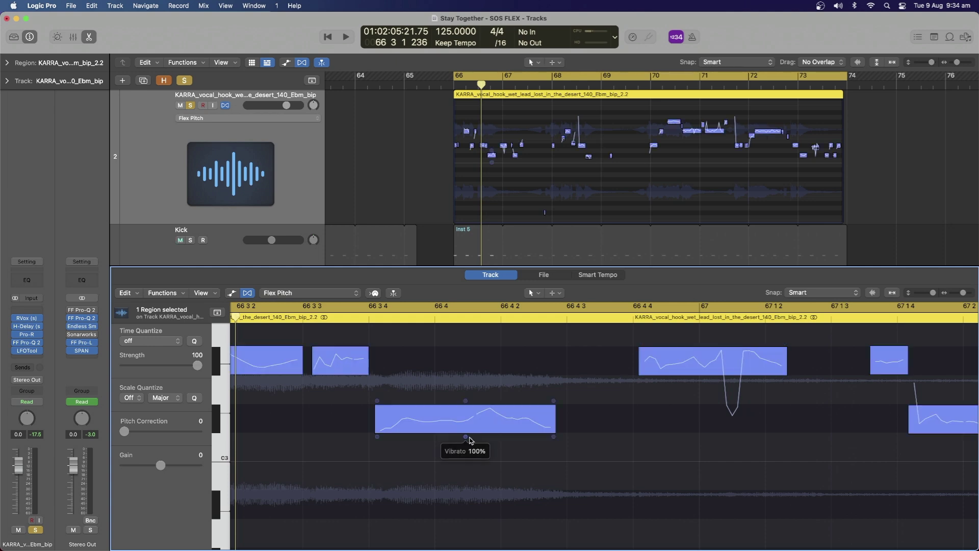
key("super+Left")
key("super+Left")
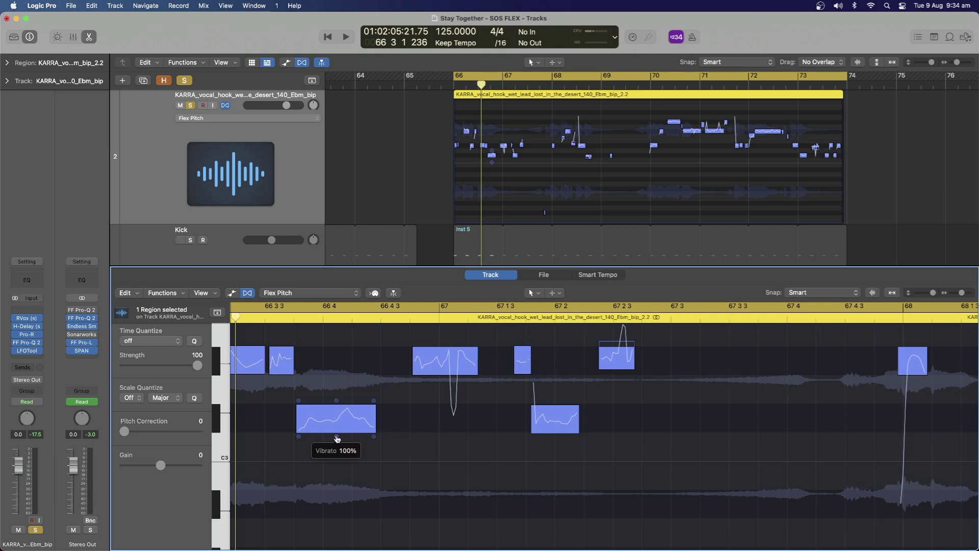
left_click_drag(336, 437, 335, 462)
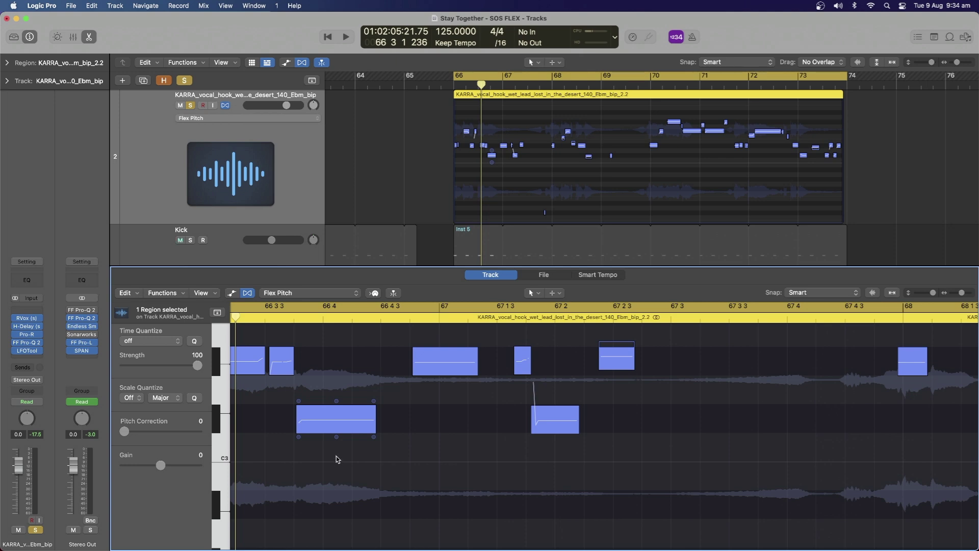
mouse_move(337, 439)
left_click_drag(337, 437, 451, 426)
Audition the reworked vocal hook, then readjust a note's vibrato.
scroll(453, 429, "down", 5)
scroll(458, 433, "up", 1)
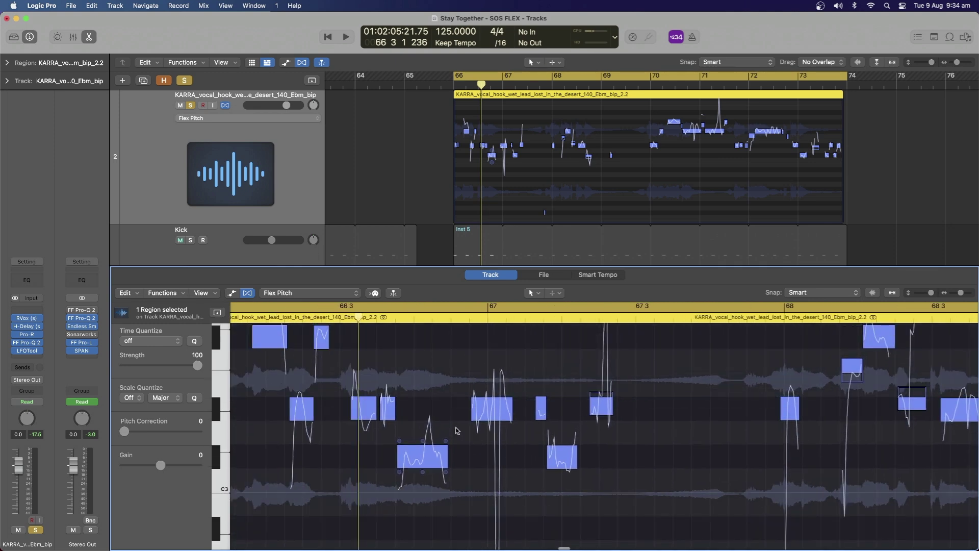
key("space")
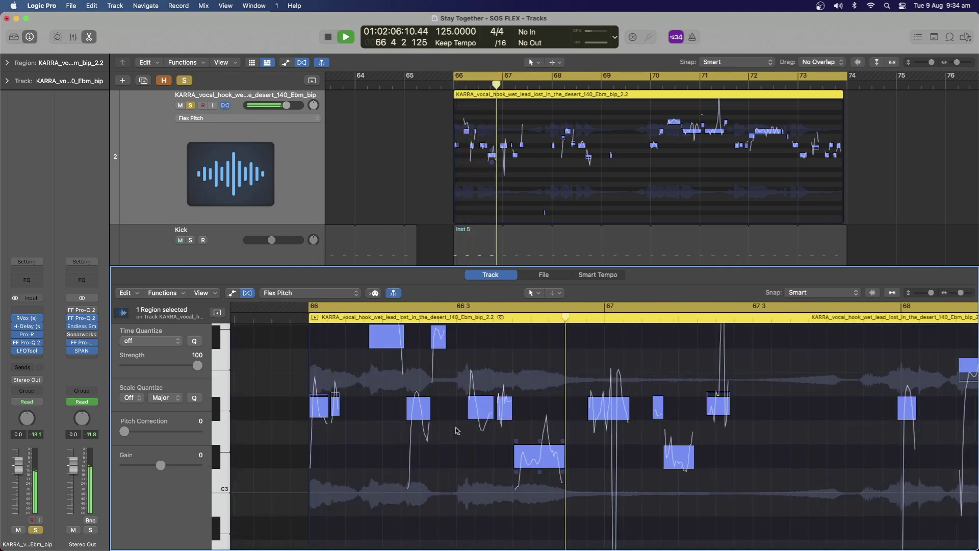
key("space")
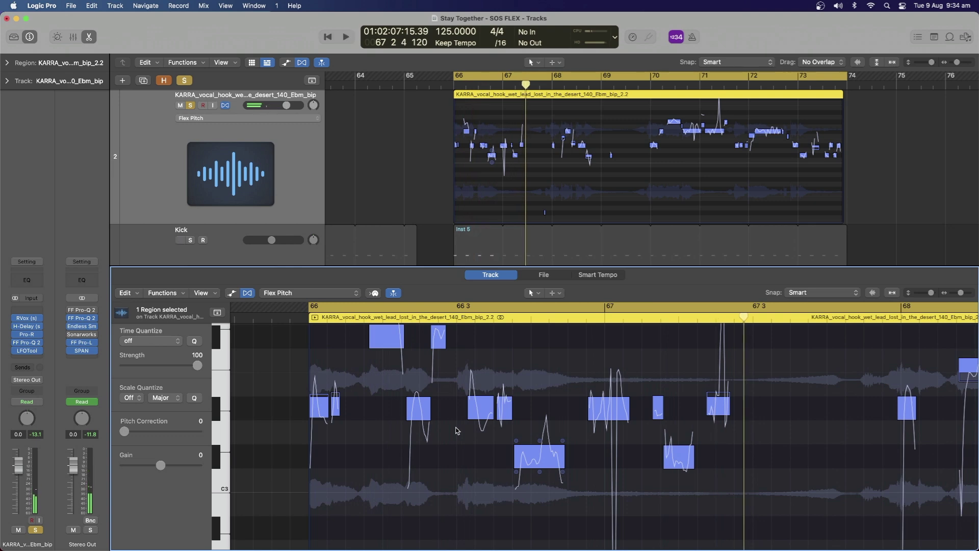
scroll(490, 433, "right", 3)
left_click_drag(412, 472, 417, 548)
scroll(475, 494, "up", 5)
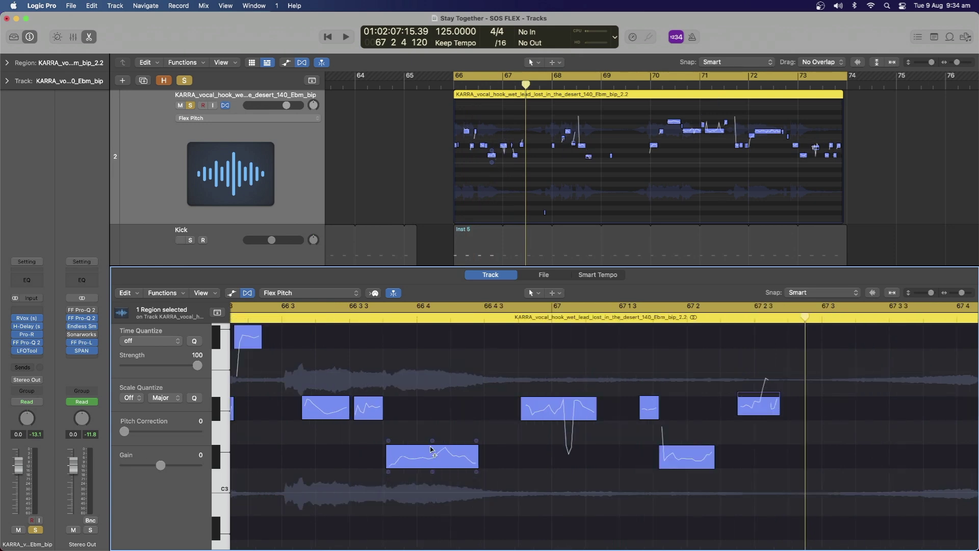
Select only the lower vocal note and raise its pitch drift to 0.48.
scroll(452, 445, "left", 3)
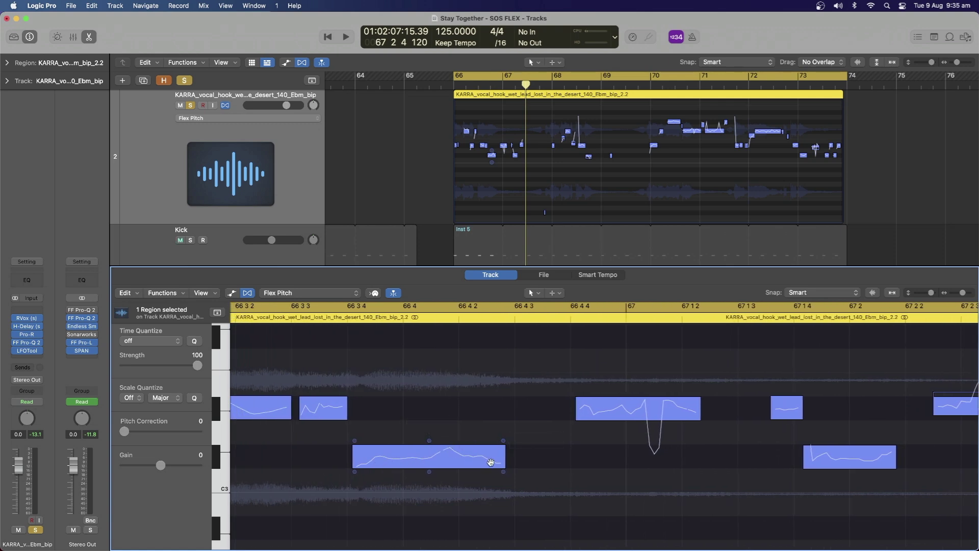
left_click(579, 402)
left_click(815, 462)
scroll(811, 451, "right", 5)
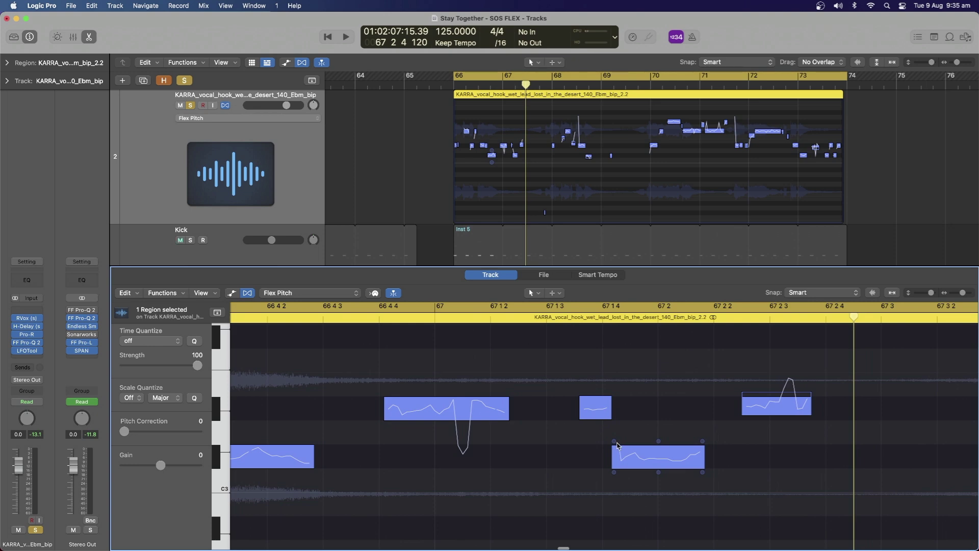
mouse_move(617, 446)
left_click(622, 460)
left_click_drag(614, 441, 614, 437)
Nudge the dipping upper note's pitch drift up, boost its gain to about +4.1 dB, then deselect.
scroll(604, 458, "left", 5)
scroll(605, 458, "up", 2)
scroll(604, 458, "left", 3)
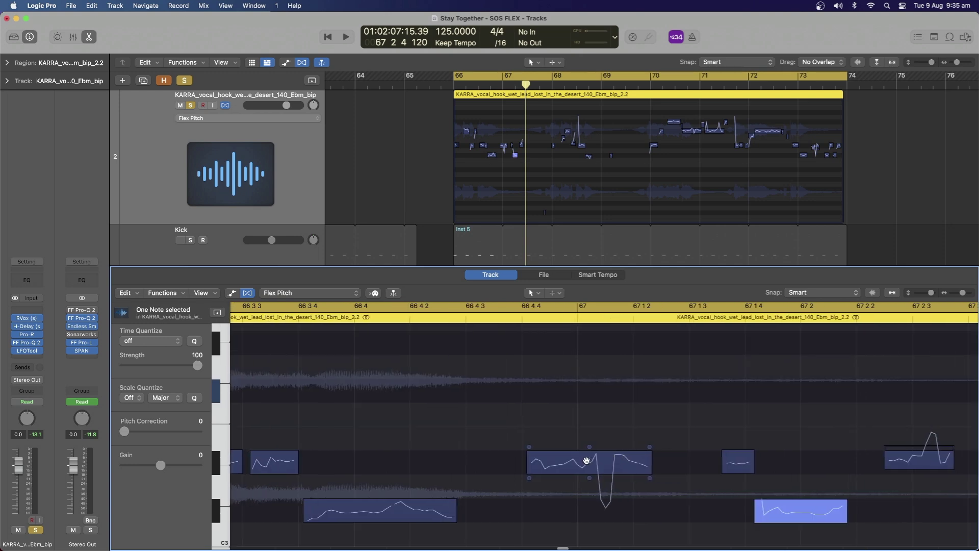
scroll(423, 467, "down", 3)
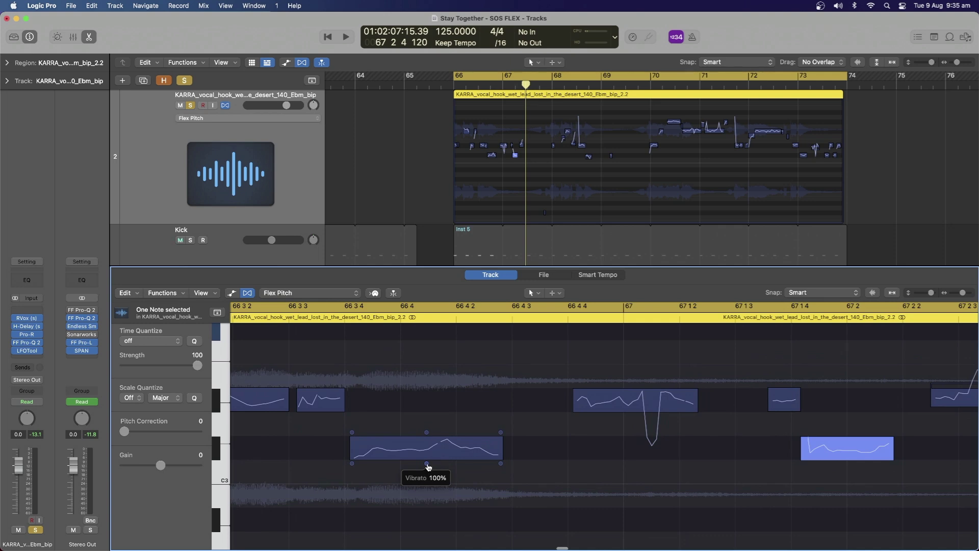
left_click(501, 431)
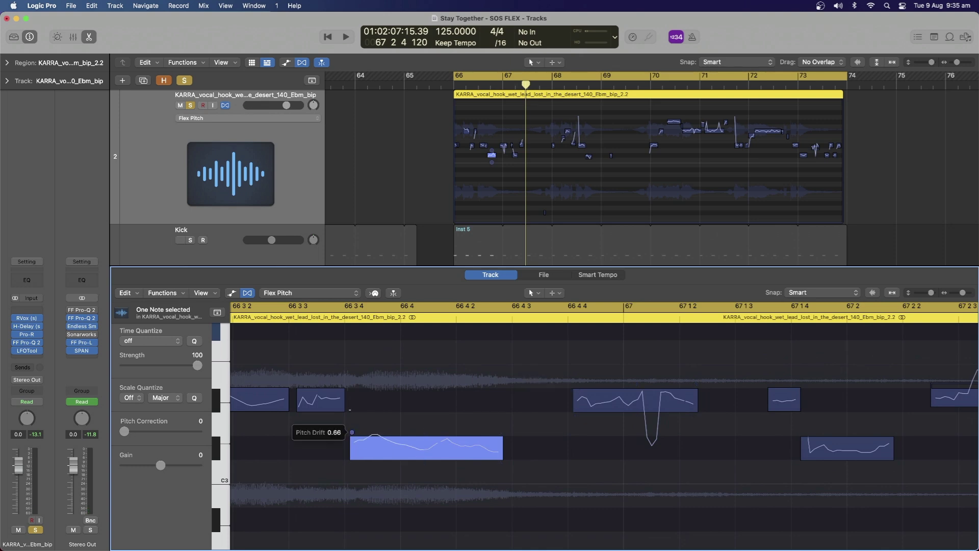
left_click_drag(501, 434, 510, 435)
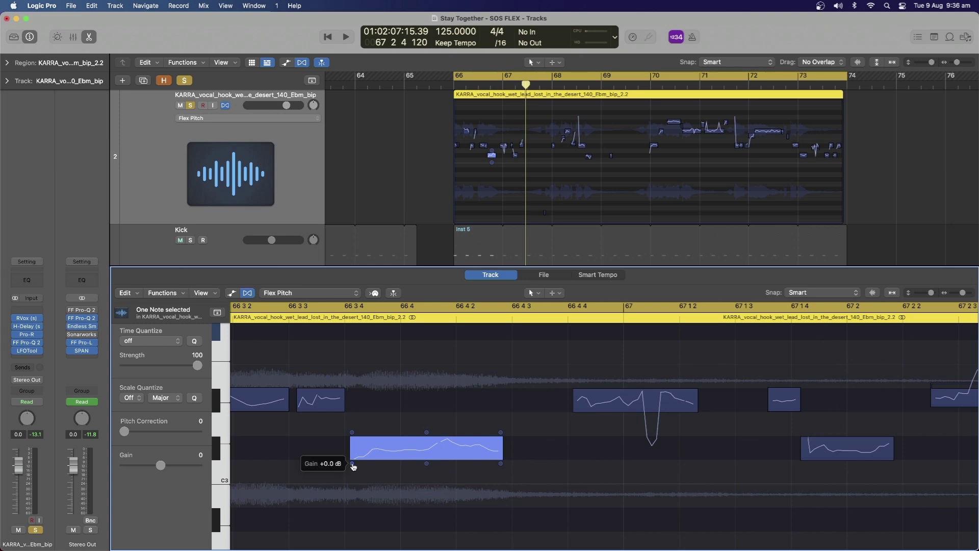
left_click_drag(352, 463, 386, 363)
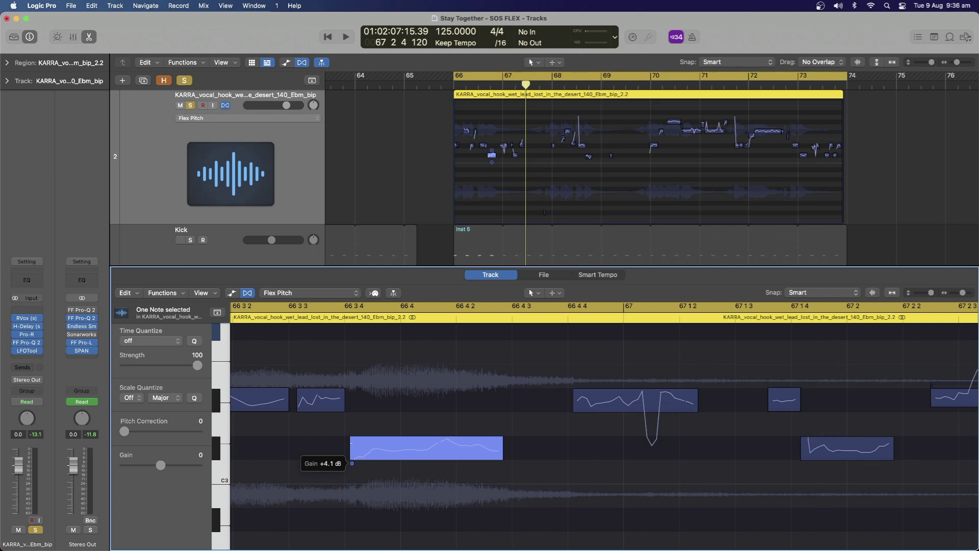
left_click(348, 470)
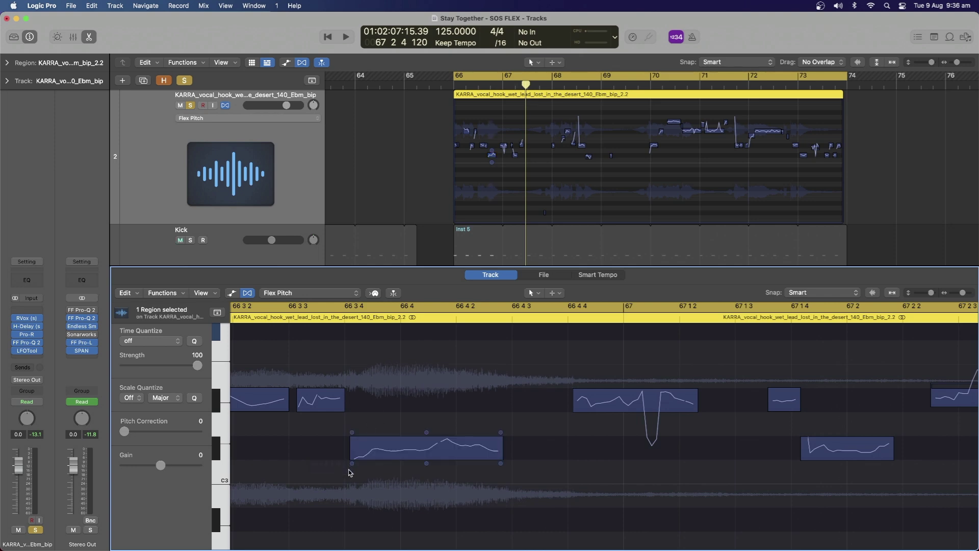
Audition a flat vocal note and raise it and the next note up a semitone.
left_click(353, 465)
scroll(388, 457, "down", 10)
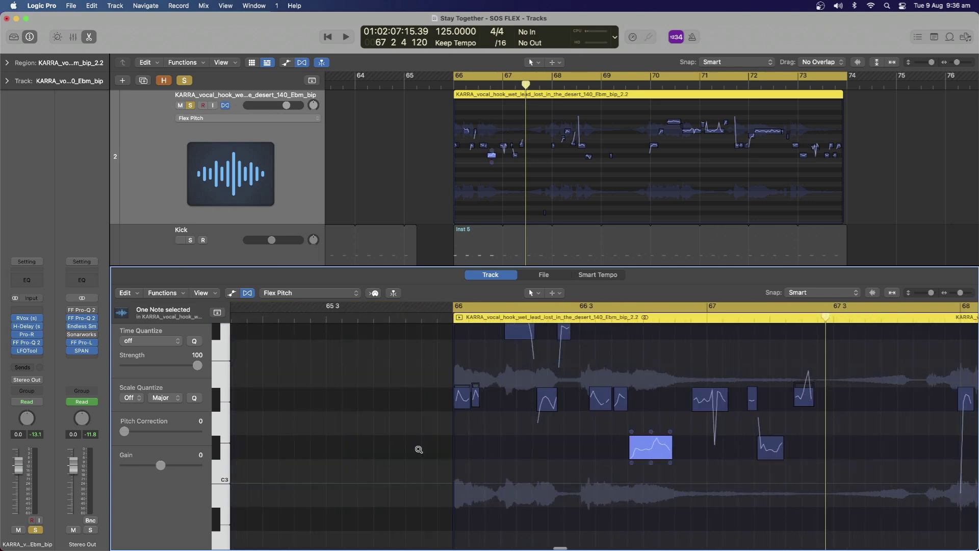
scroll(498, 451, "down", 8)
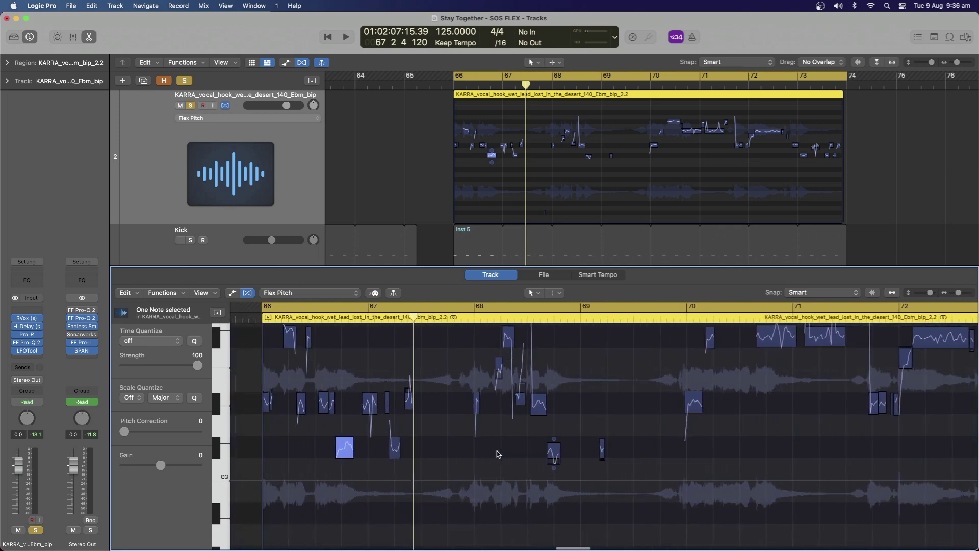
scroll(497, 455, "down", 5)
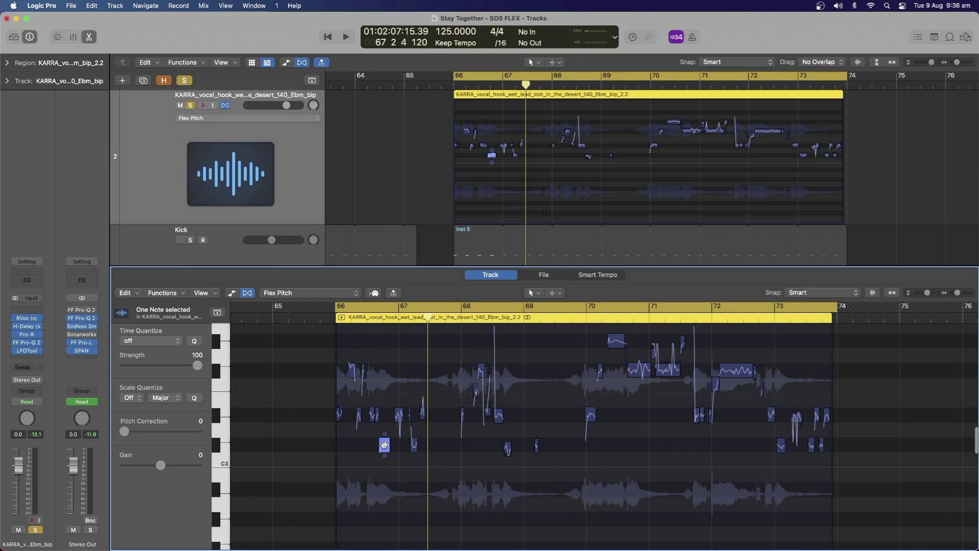
scroll(385, 447, "up", 10)
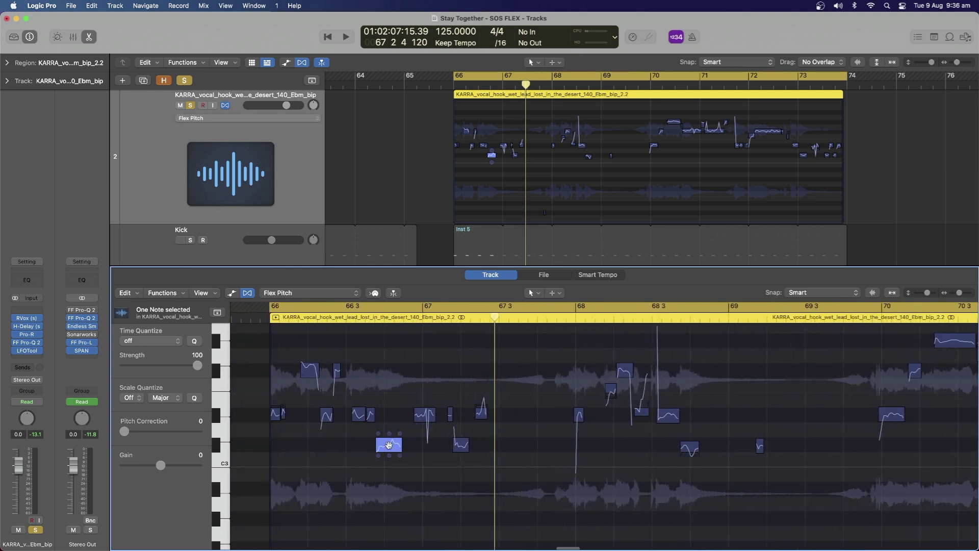
left_click(388, 446)
left_click_drag(389, 445, 389, 416)
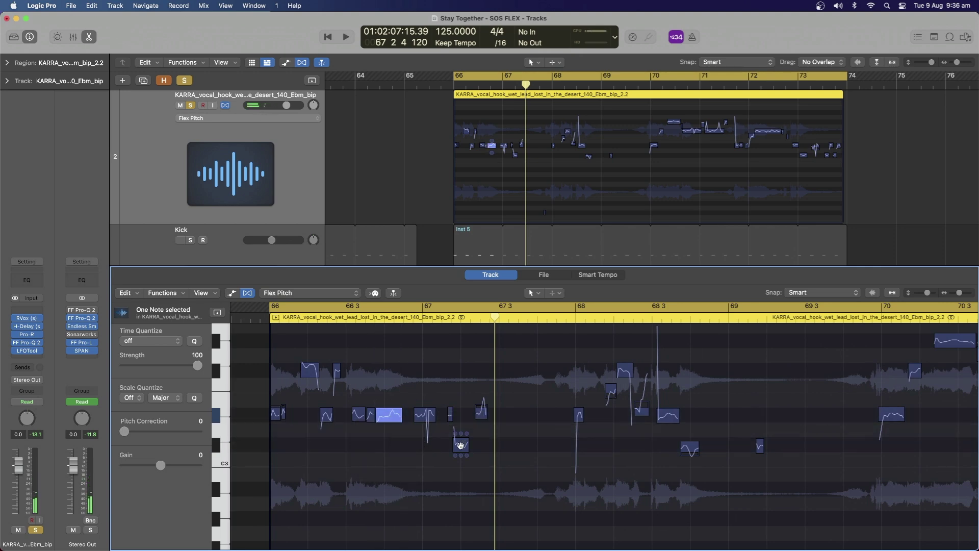
left_click_drag(461, 445, 462, 414)
scroll(462, 414, "right", 3)
scroll(462, 413, "right", 6)
Raise another note, pull its fine pitch toward zero, and lift the last two low notes to D#3.
left_click_drag(494, 448, 498, 412)
scroll(494, 420, "right", 3)
scroll(496, 428, "left", 3)
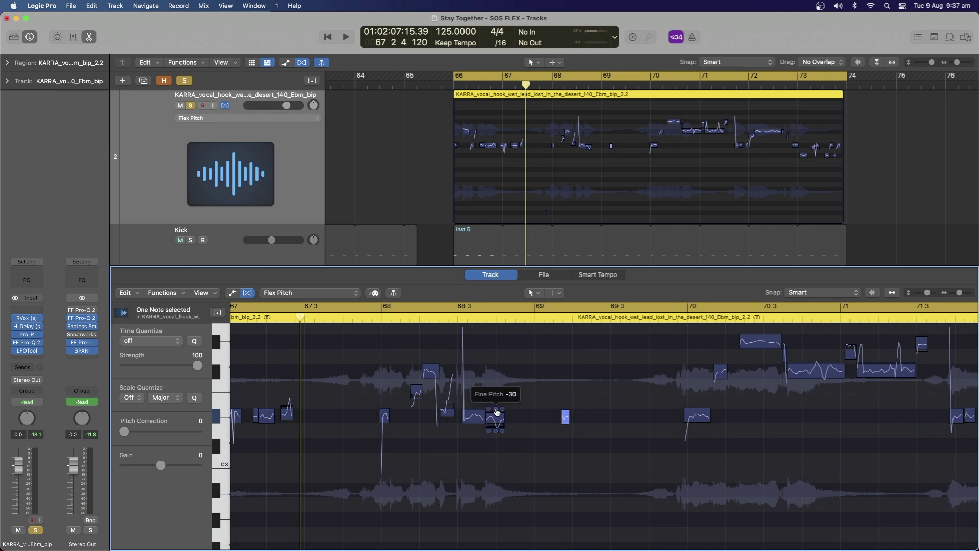
left_click_drag(496, 408, 495, 404)
scroll(614, 451, "right", 10)
scroll(614, 450, "right", 3)
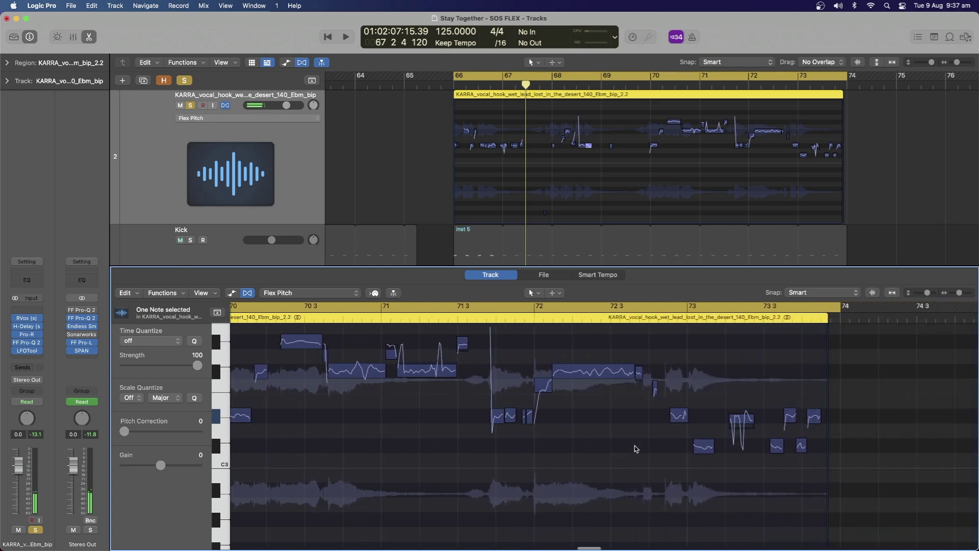
left_click_drag(704, 447, 655, 404)
scroll(700, 414, "right", 3)
left_click_drag(715, 442, 713, 405)
Set the cycle to bars 66–74 and zoom out until the Hat Loop track is visible.
left_click(679, 309)
key("super+Left")
left_click_drag(818, 309, 363, 309)
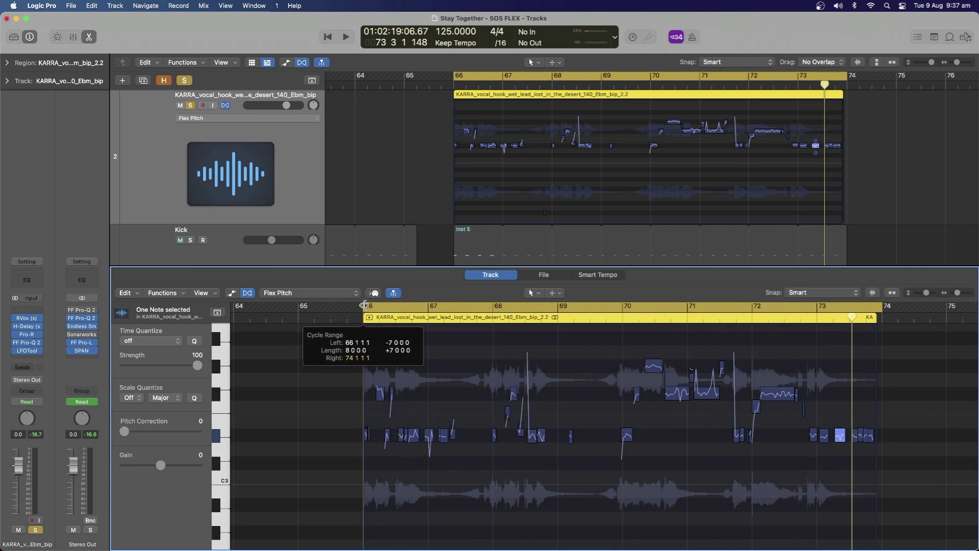
left_click(515, 181, "ctrl+alt")
left_click(530, 185, "ctrl+alt")
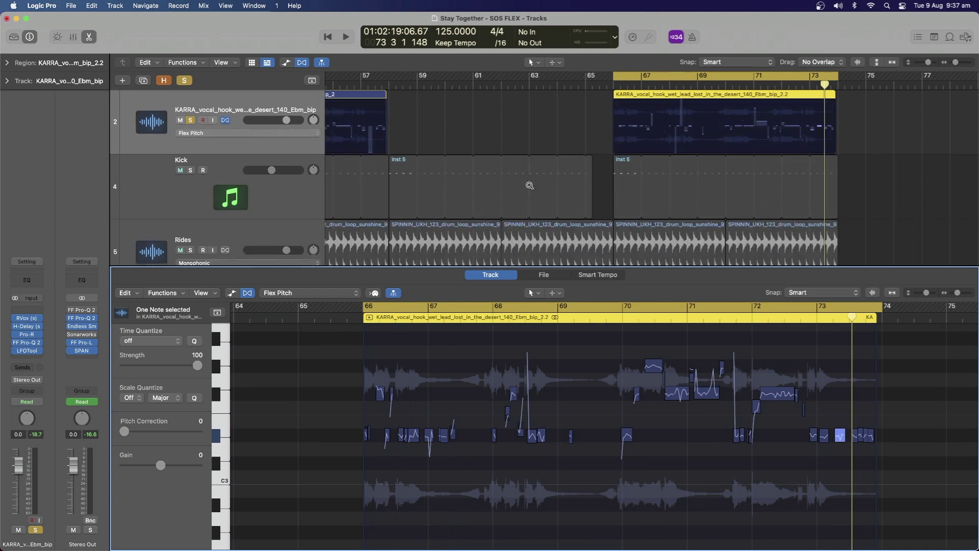
left_click(728, 188, "ctrl+alt")
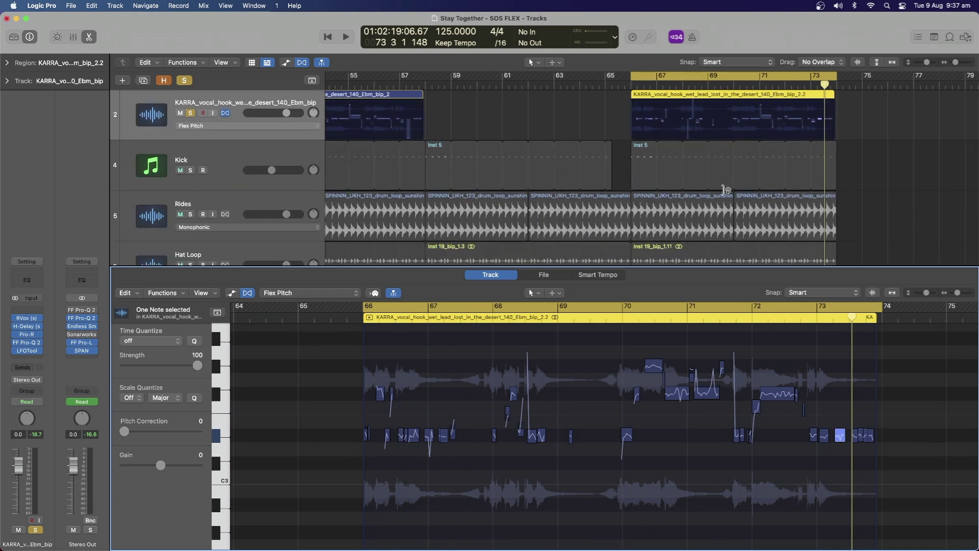
Unsolo the vocal, play the looped hook with the full mix, then add an empty audio track.
left_click(191, 113)
key("space")
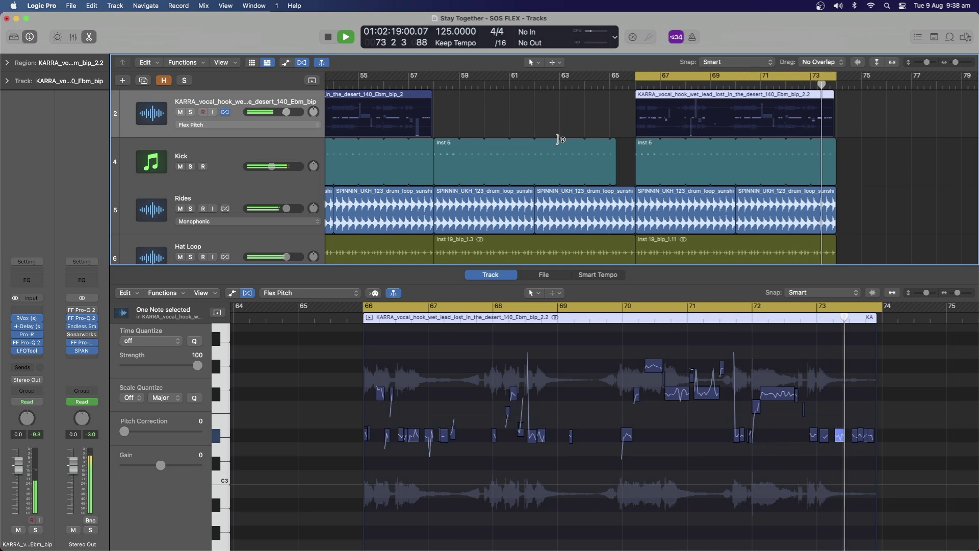
key("space")
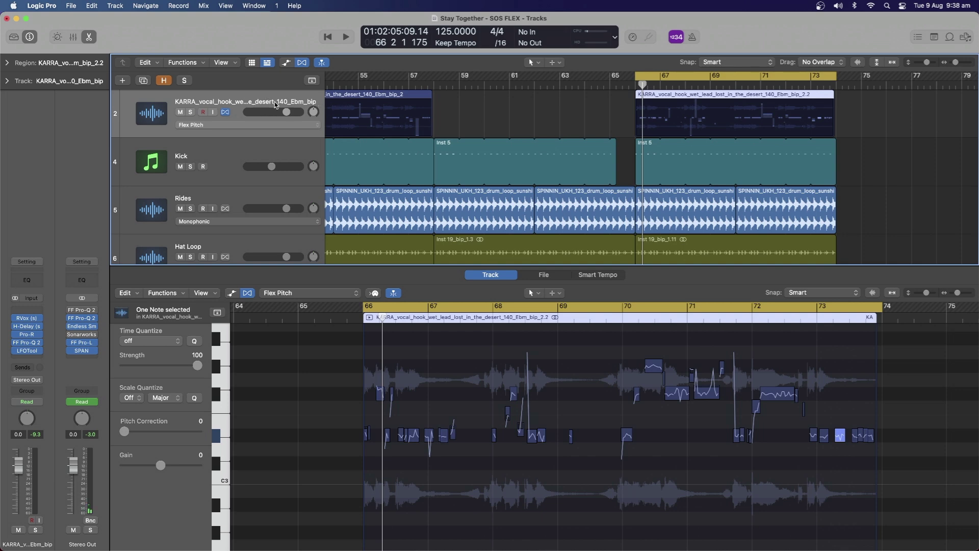
key("super+d")
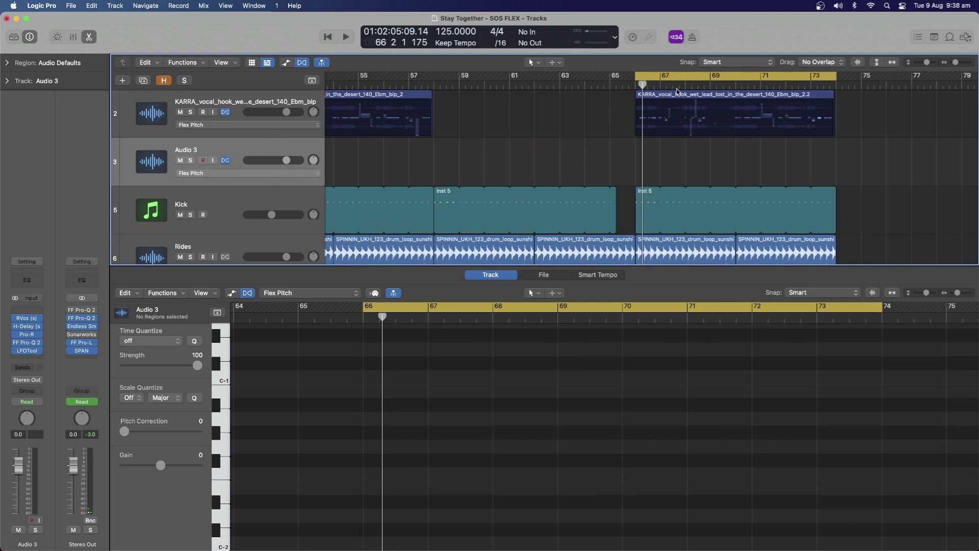
Copy the vocal hook region onto Audio 3, solo Audio 3, and select the copy.
left_click_drag(682, 96, 682, 153)
scroll(607, 156, "right", 5)
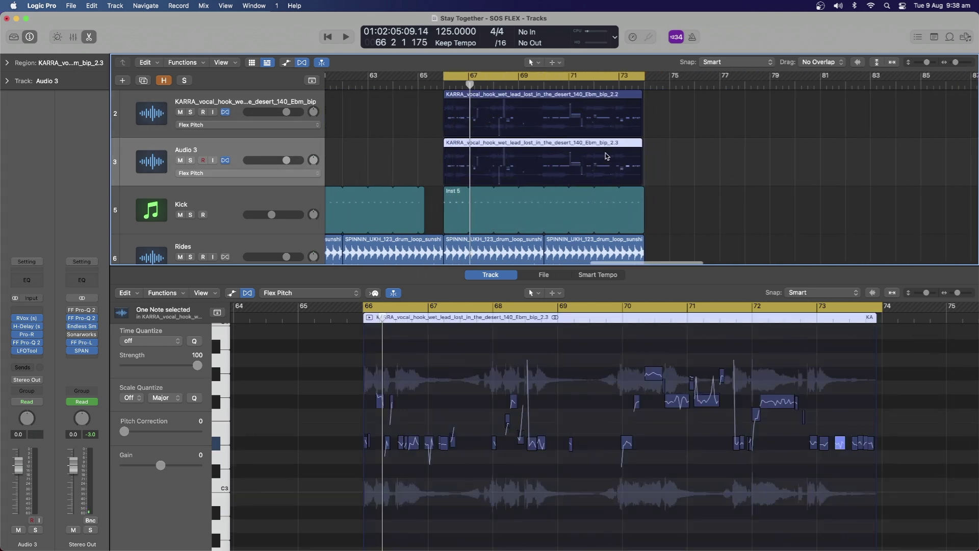
left_click(191, 161)
left_click_drag(366, 153, 582, 159)
key("cmd+Right")
key("cmd+Right")
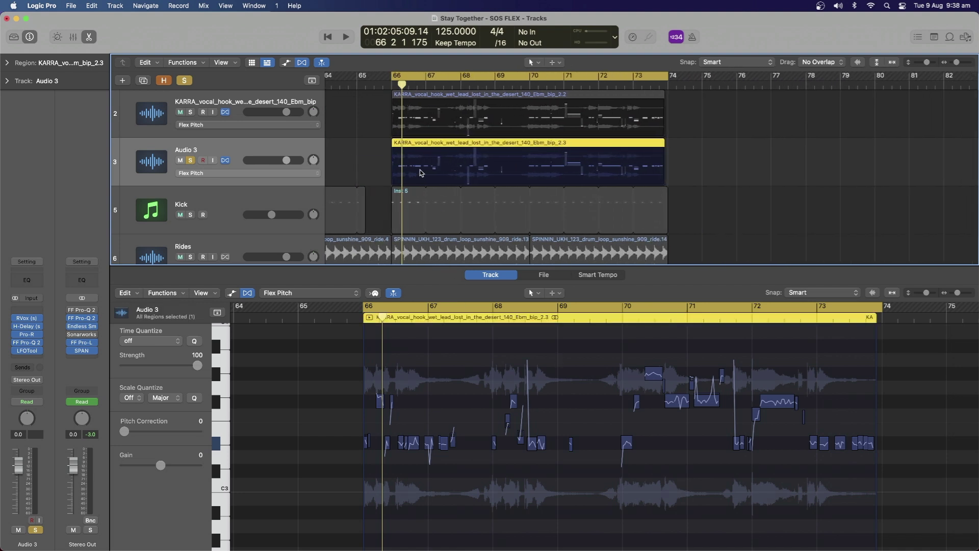
key("cmd+Left")
scroll(442, 397, "up", 2)
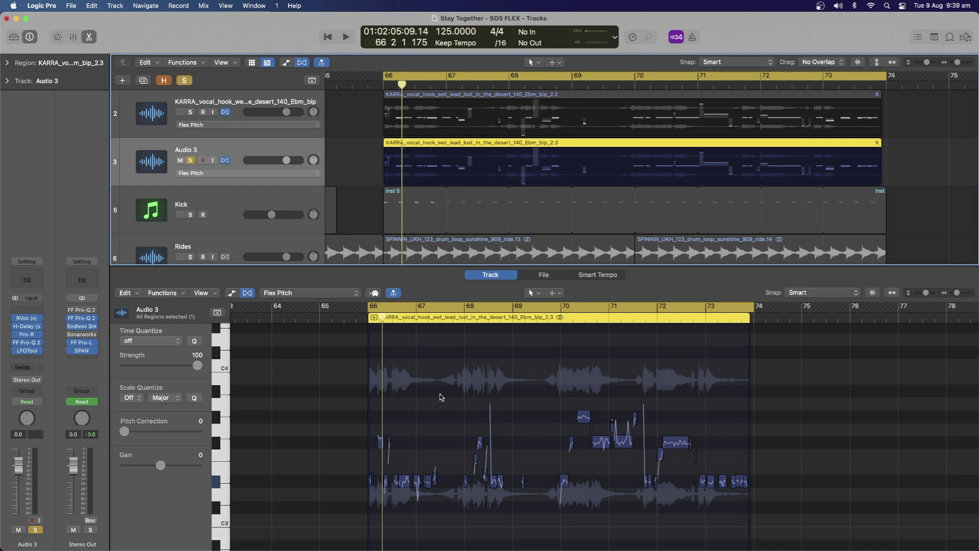
Fit the Audio 3 copy in the editor, drop all notes three semitones, and play the harmony.
left_click(442, 397)
key("z")
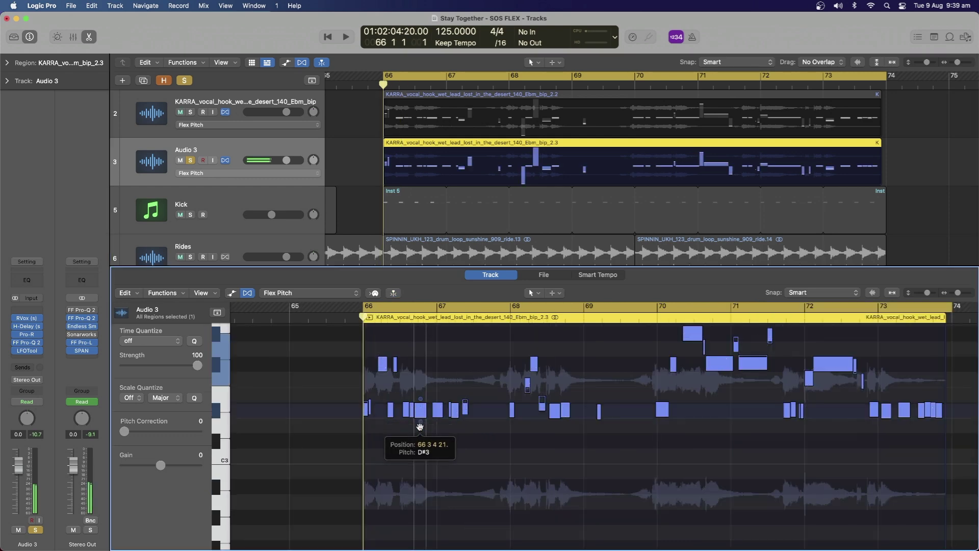
left_click_drag(419, 435, 418, 489)
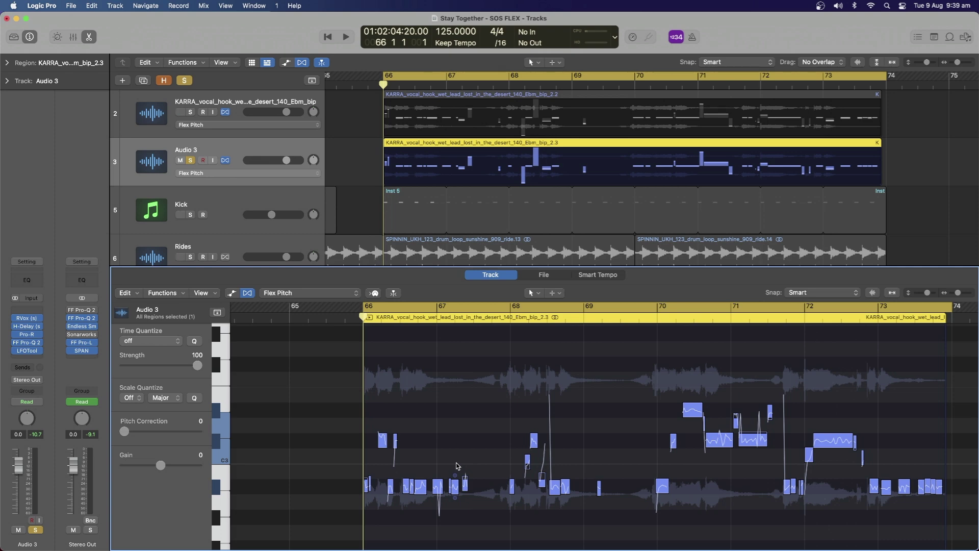
key("space")
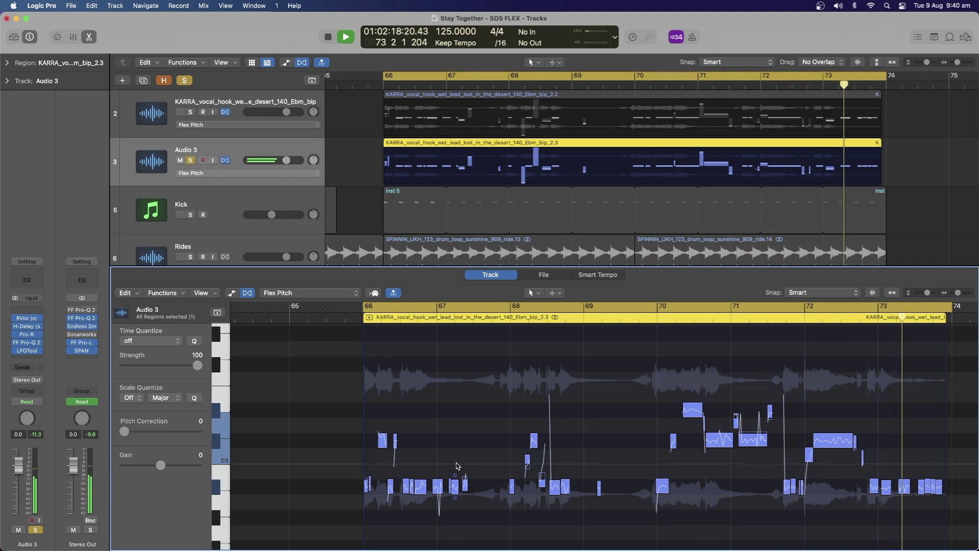
key("space")
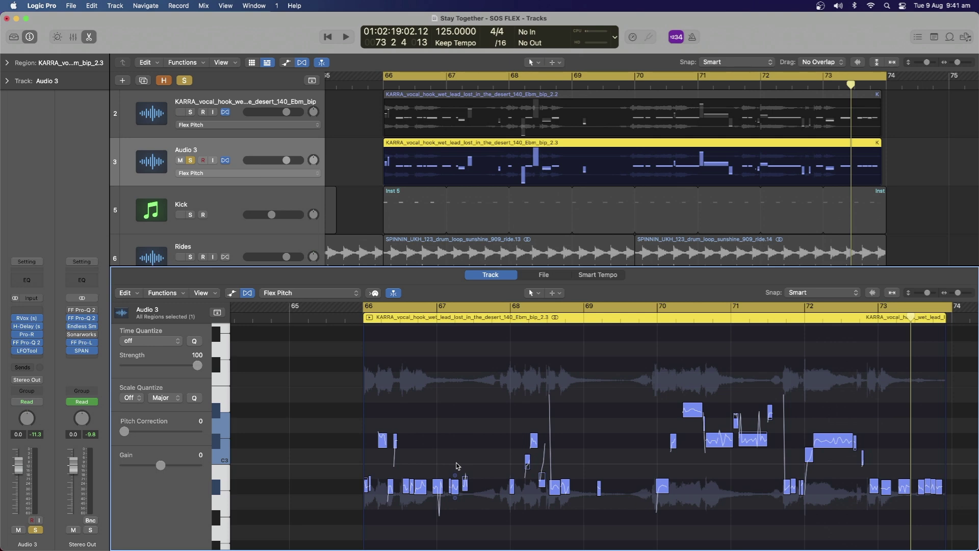
Play the hook and raise a harmony note's formant shift to 184.
scroll(458, 466, "up", 10)
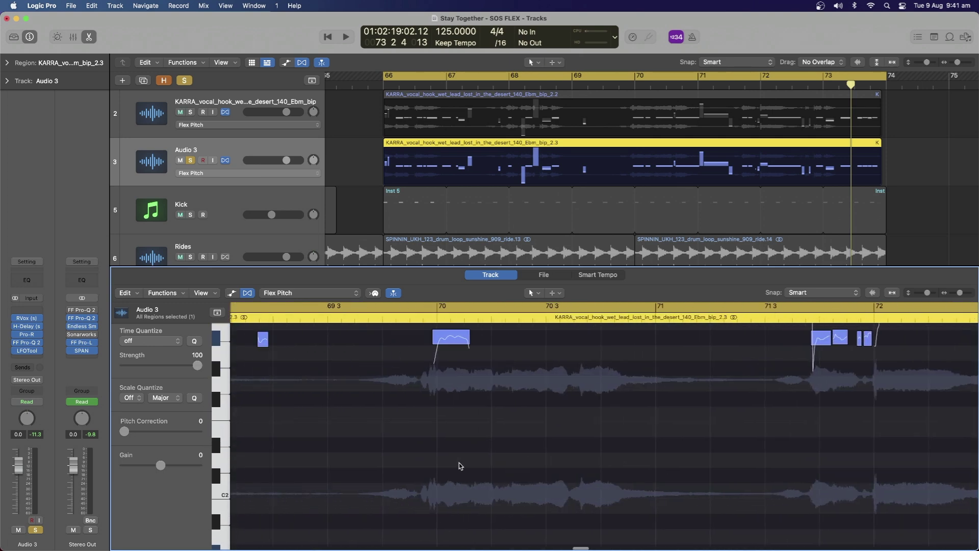
scroll(460, 466, "left", 10)
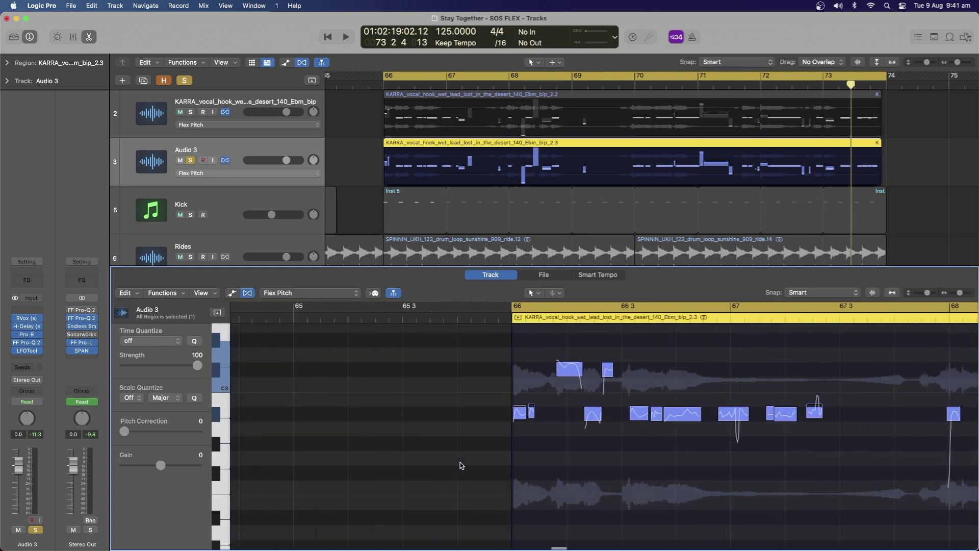
scroll(462, 466, "up", 5)
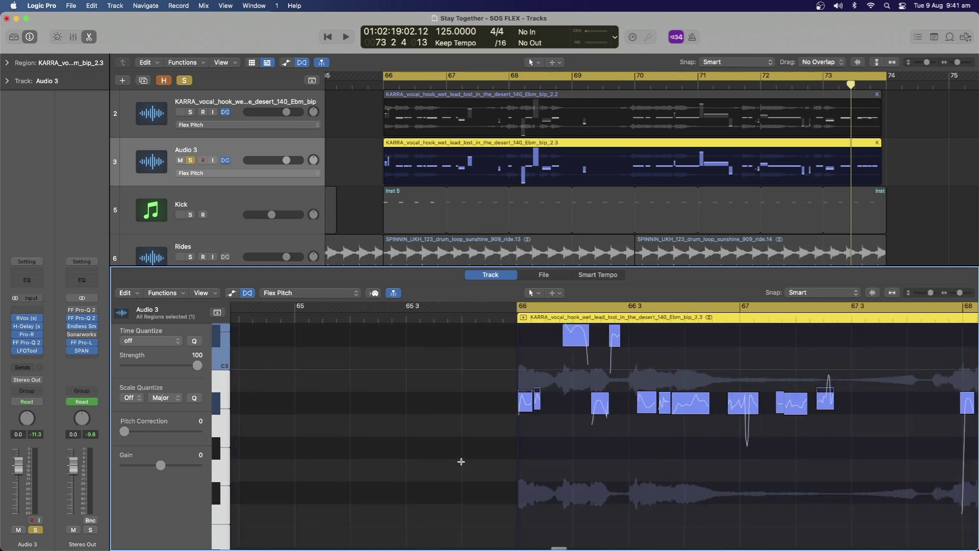
scroll(489, 457, "right", 5)
scroll(490, 457, "up", 5)
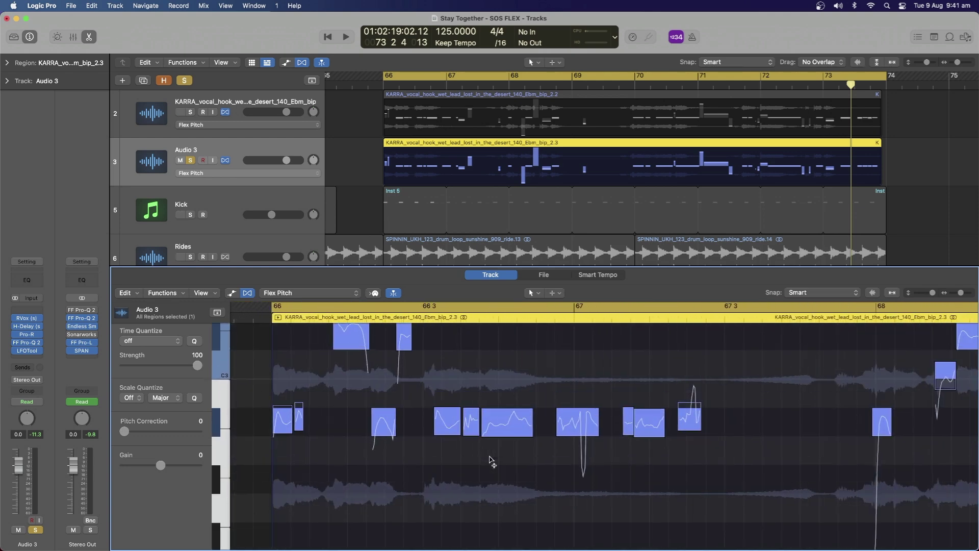
scroll(490, 457, "up", 5)
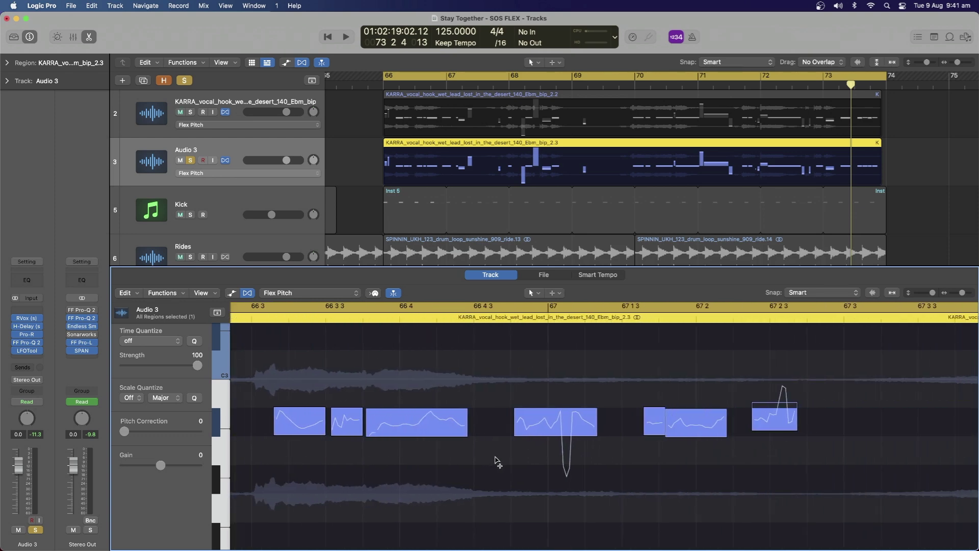
scroll(499, 454, "down", 3)
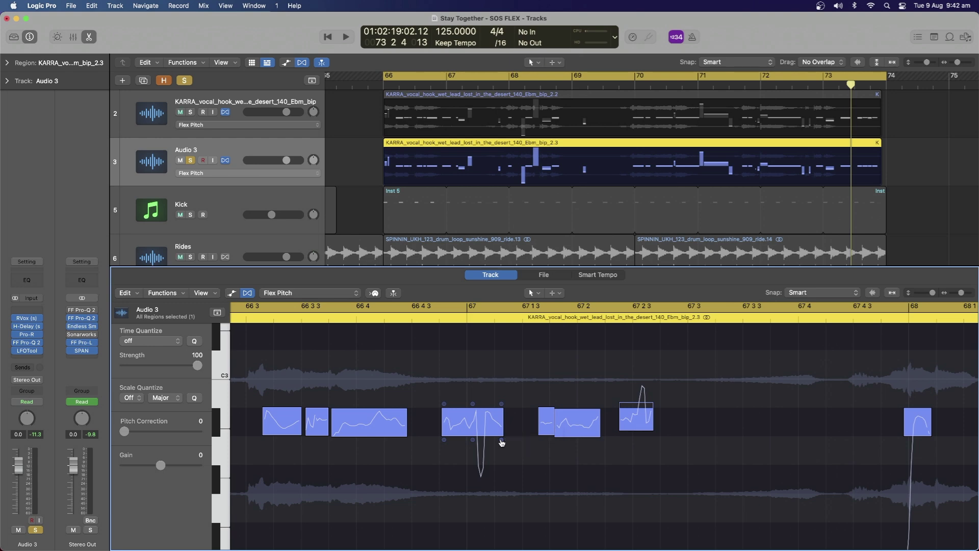
key("space")
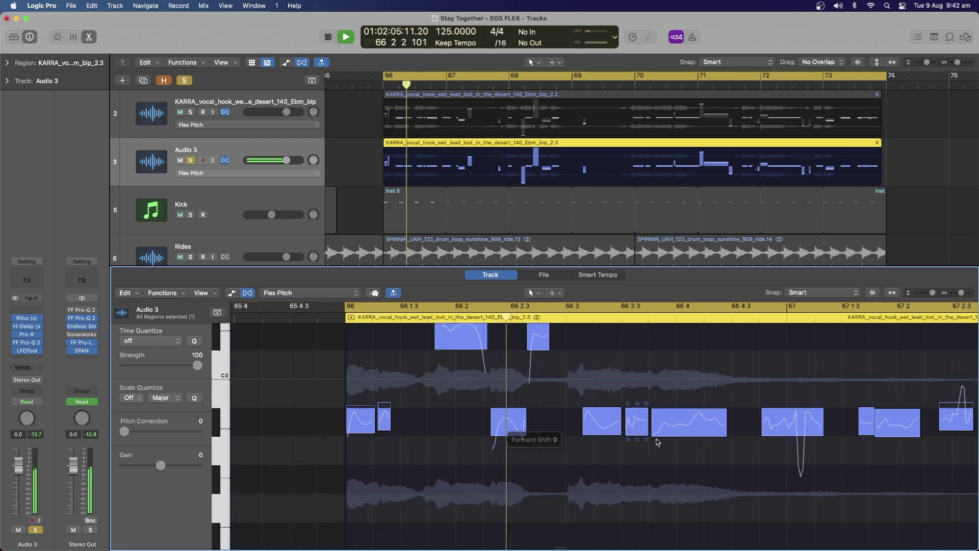
left_click_drag(727, 443, 726, 444)
key("space")
Lower that note's formant shift to -423, audition it, then settle it at -209.
key("space")
key("space")
left_click_drag(725, 478, 726, 451)
key("space")
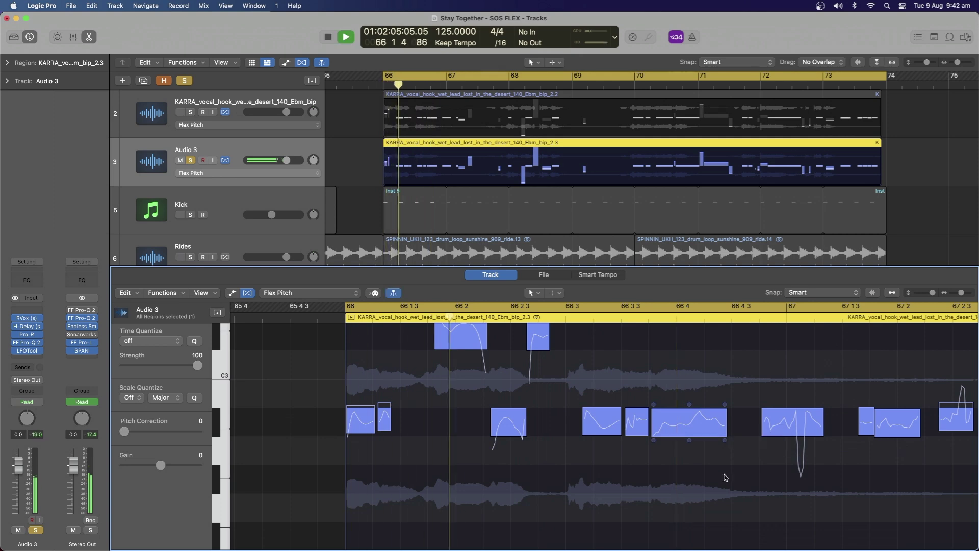
key("space")
left_click(725, 443)
mouse_move(725, 443)
left_mouse_down()
mouse_move(726, 540)
mouse_move(725, 433)
left_mouse_up()
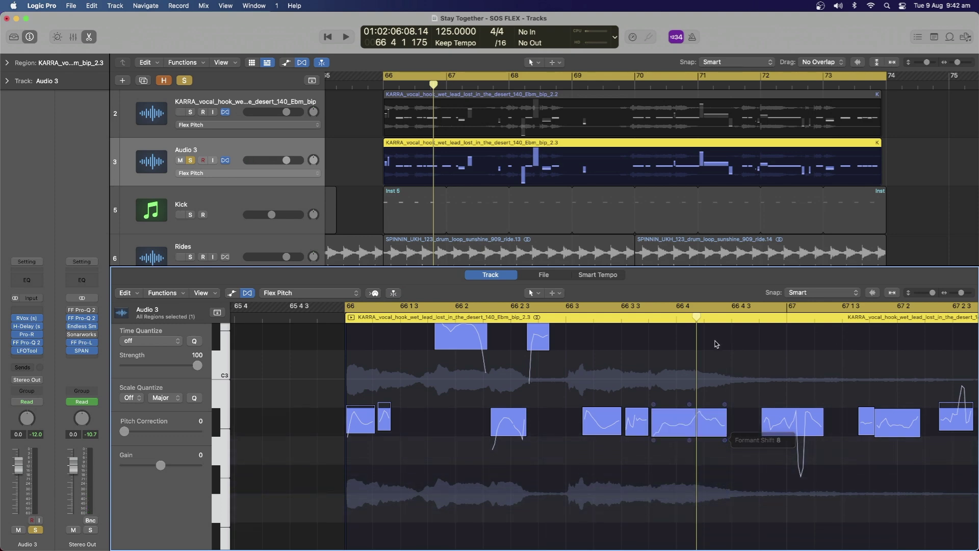
Unsolo Audio 3, play the full mix, and turn Audio 3 down to -6.8 dB.
left_click(190, 161)
key("space")
left_click_drag(286, 160, 282, 160)
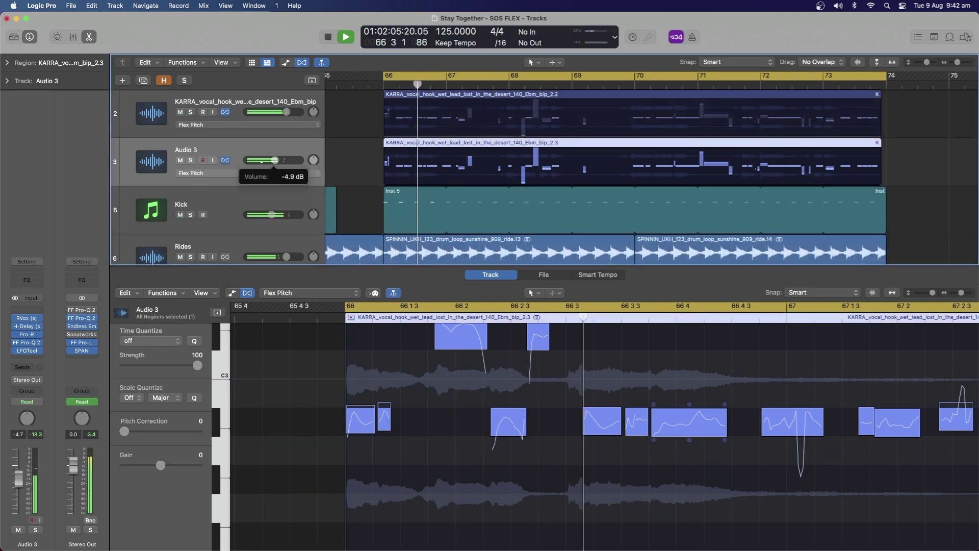
left_click_drag(274, 160, 272, 160)
Lower another harmony note's formant shift to -267 and audition the change.
key("super+Left")
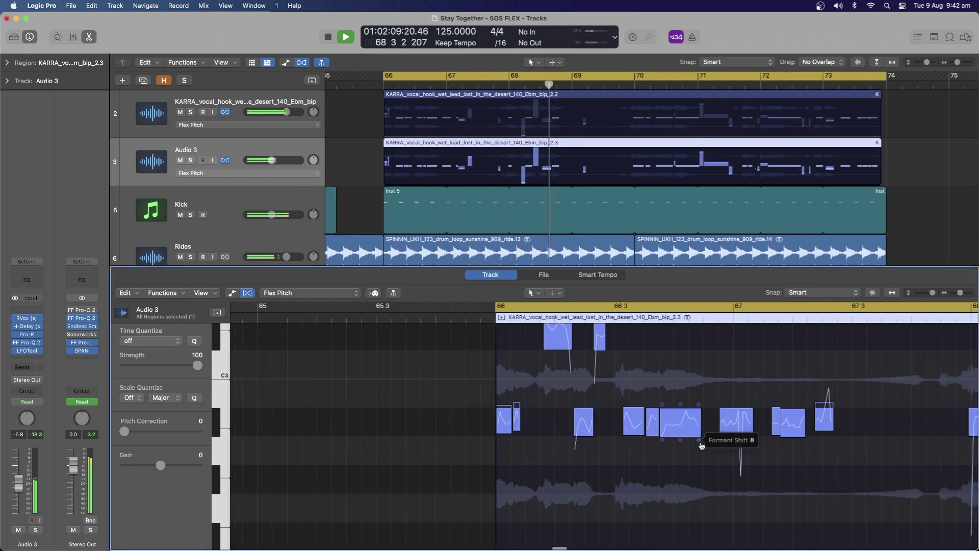
left_click_drag(701, 445, 700, 470)
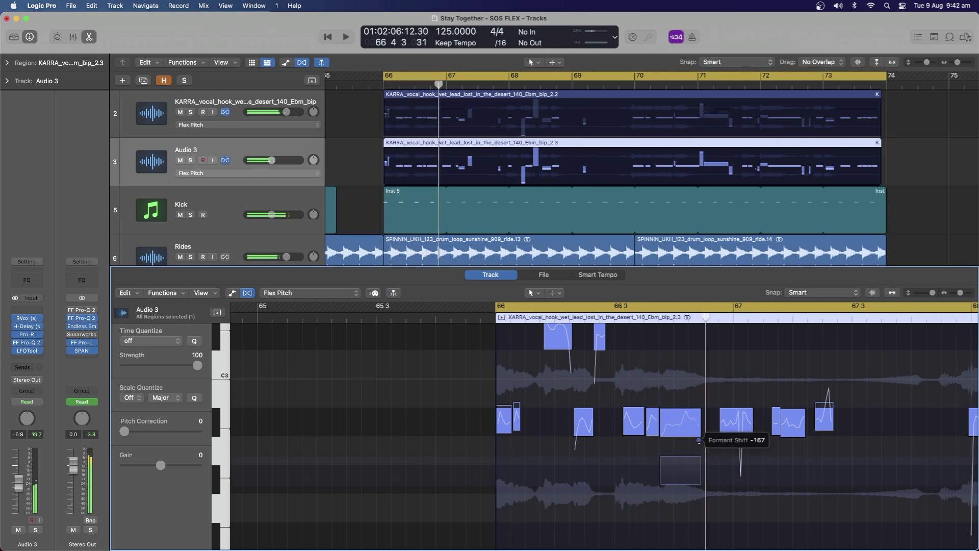
mouse_move(699, 440)
left_mouse_down()
mouse_move(699, 462)
mouse_move(701, 443)
left_mouse_up()
key("space")
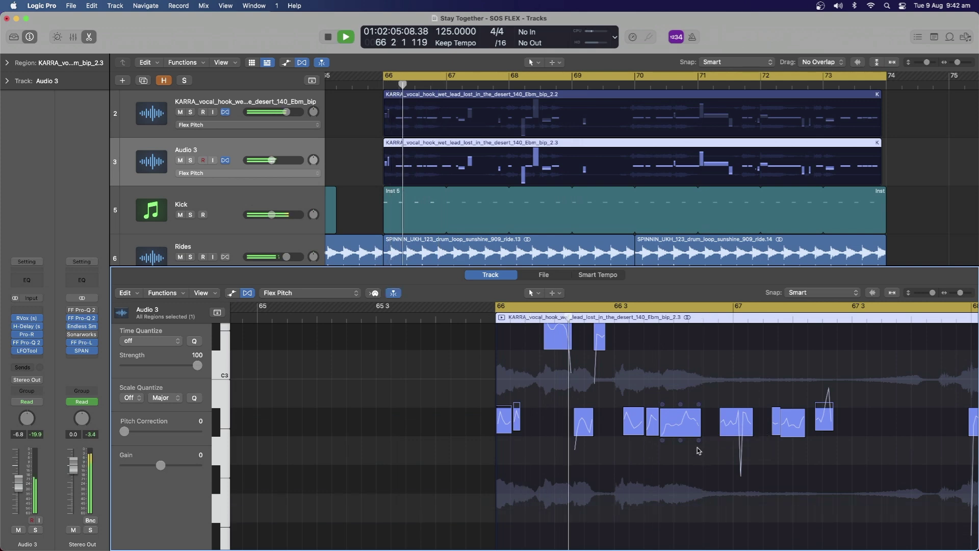
scroll(698, 451, "down", 3)
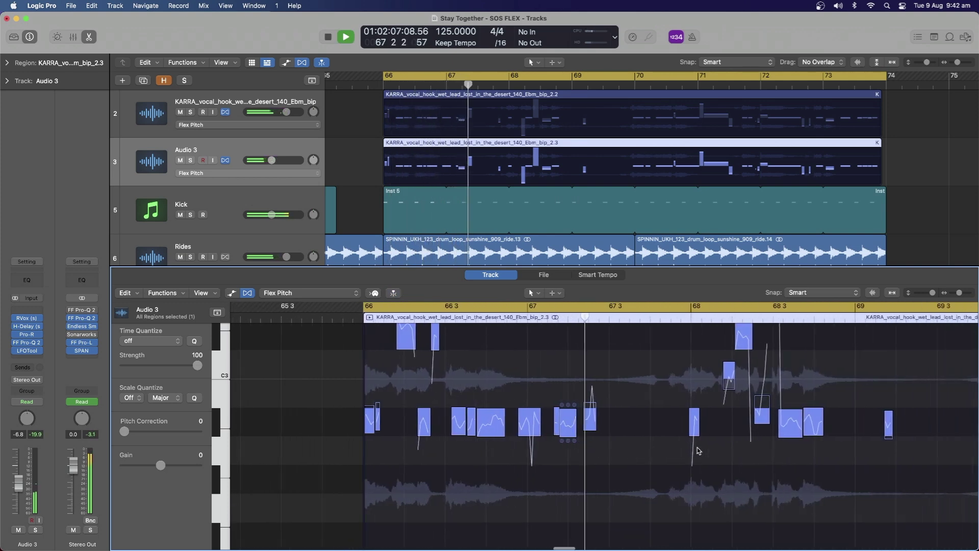
scroll(699, 450, "right", 5)
mouse_move(675, 445)
scroll(663, 444, "right", 5)
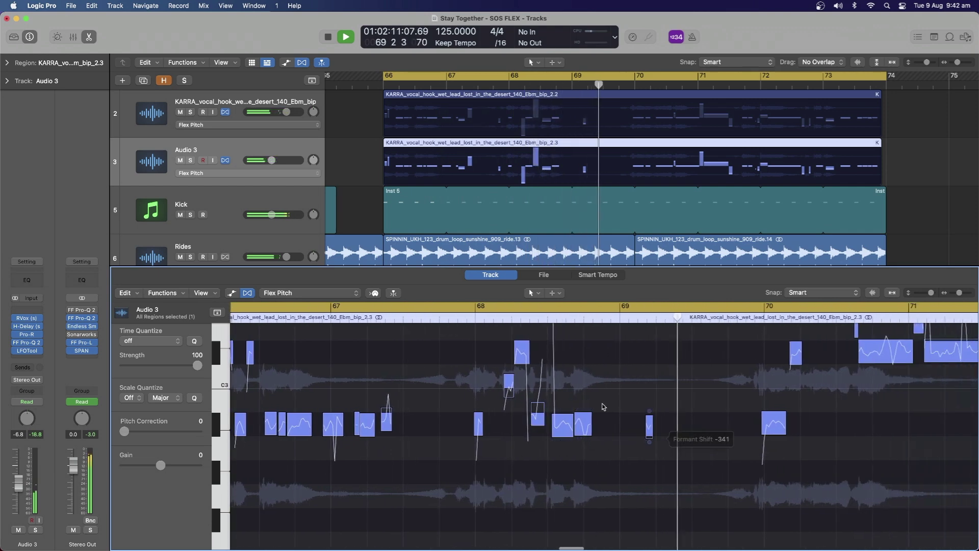
scroll(544, 373, "right", 2)
Toggle Audio 3's solo on and off to compare with the mix, then stop playback.
left_click(191, 161)
left_click(190, 162)
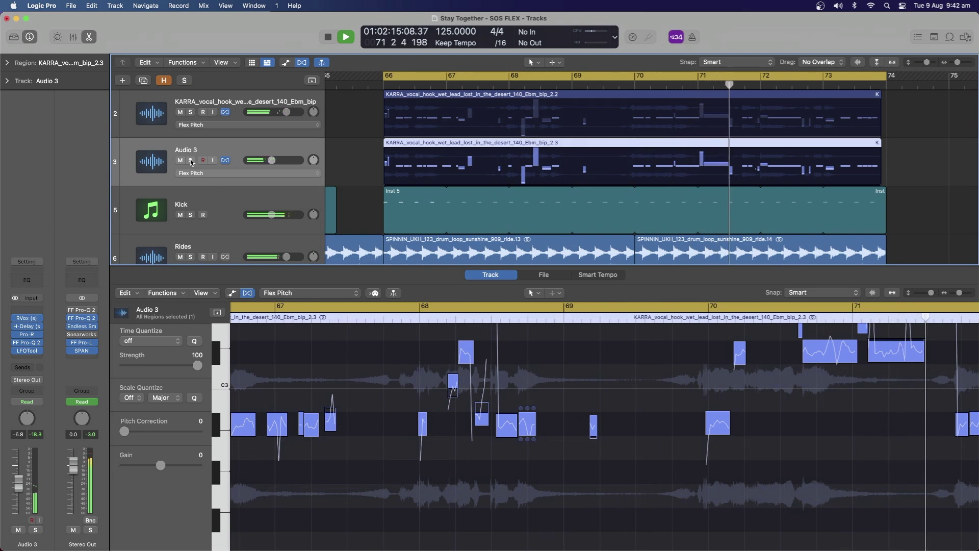
left_click(191, 161)
left_click(191, 161)
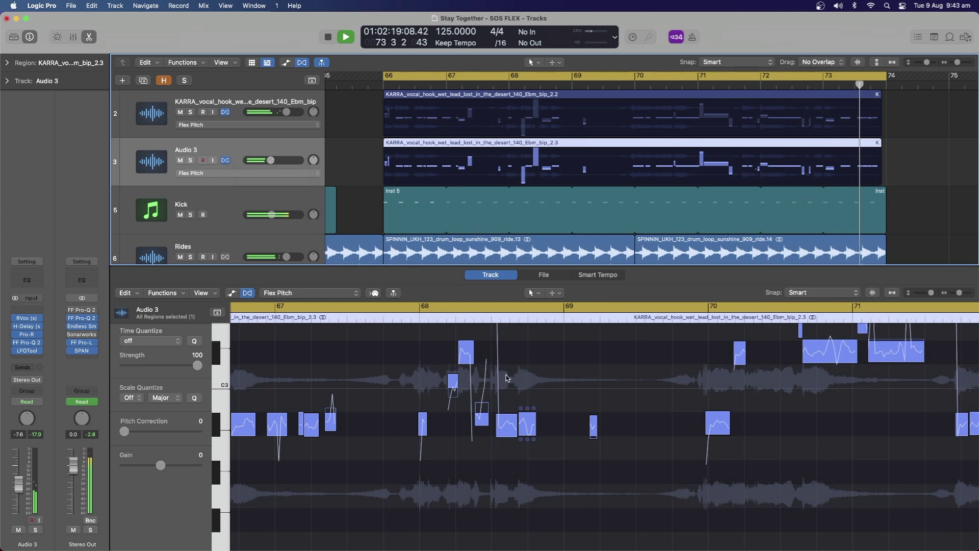
key("space")
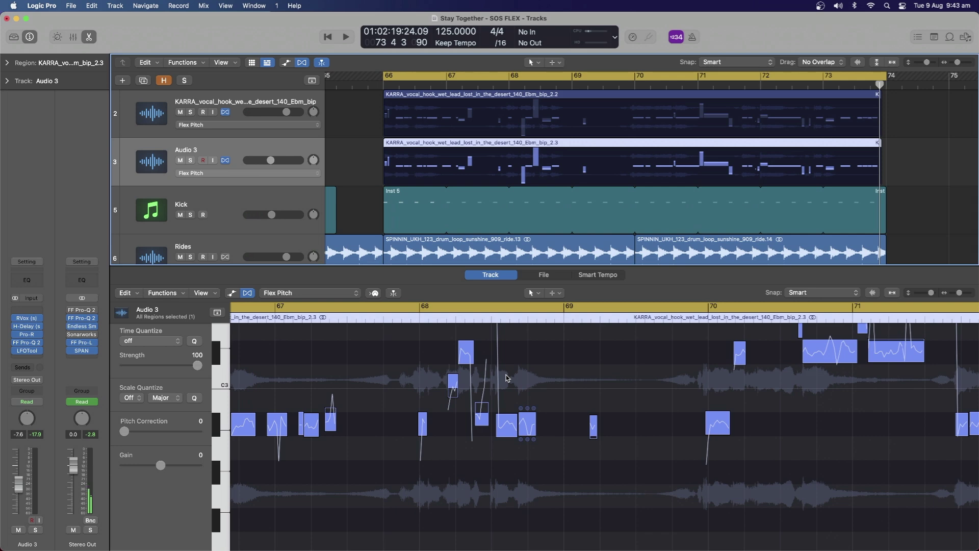
Close the bottom editor and make all track lanes taller.
key("p")
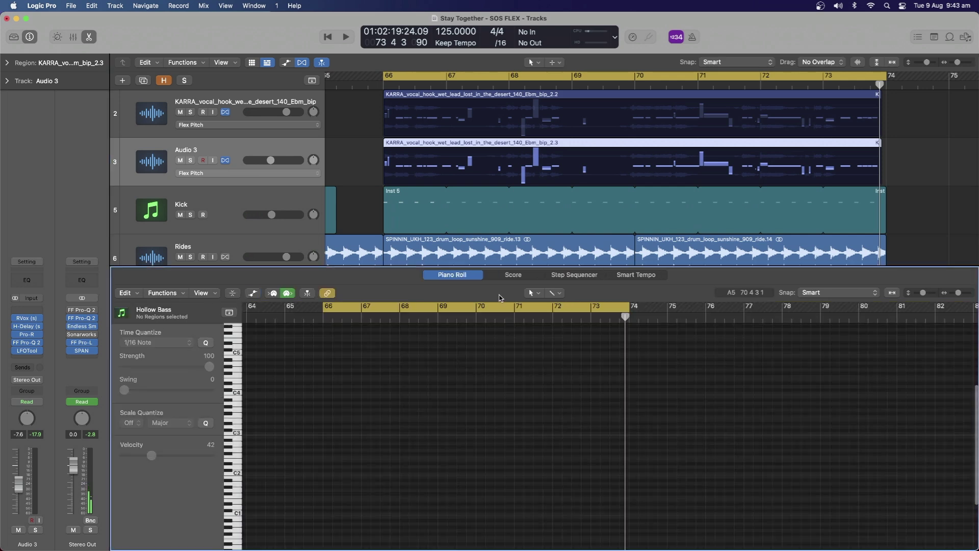
key("p")
scroll(482, 328, "left", 2)
key("super+Down")
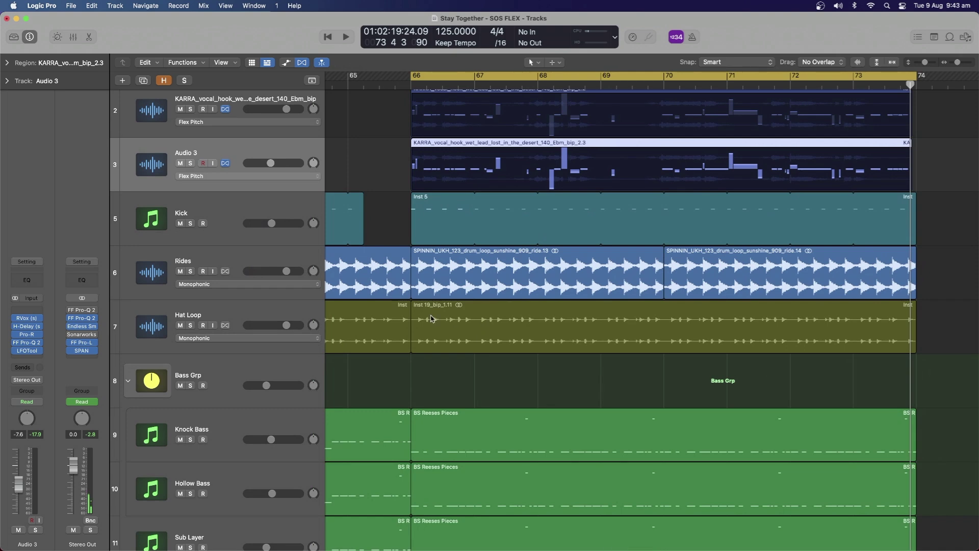
Select and solo the Hat Loop track, turn on its Flex, and reveal its flex-mode options.
left_click(234, 318)
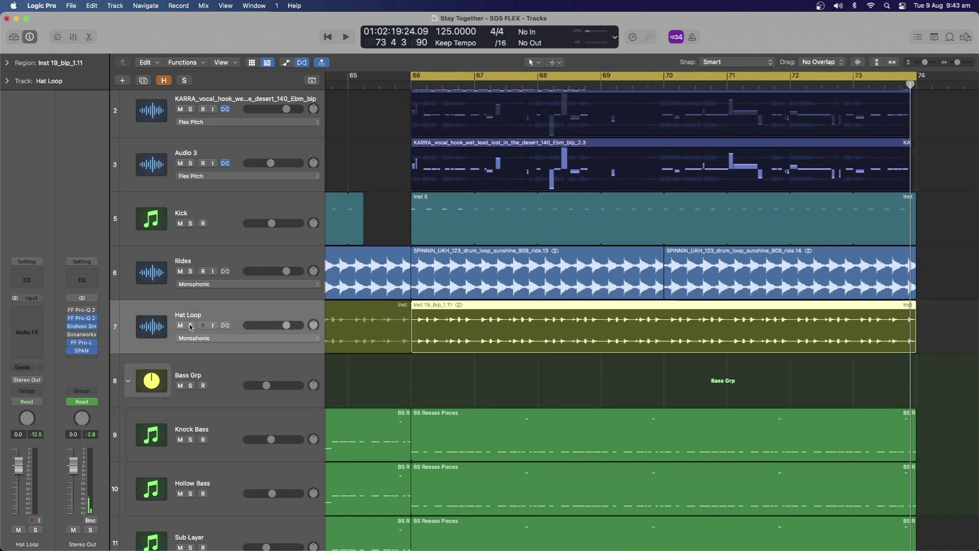
left_click(190, 326)
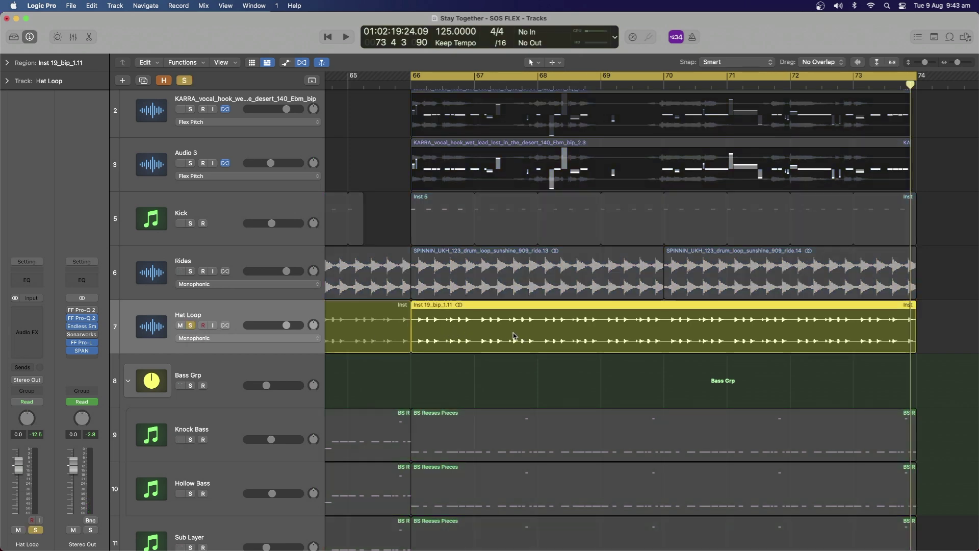
scroll(499, 337, "up", 5)
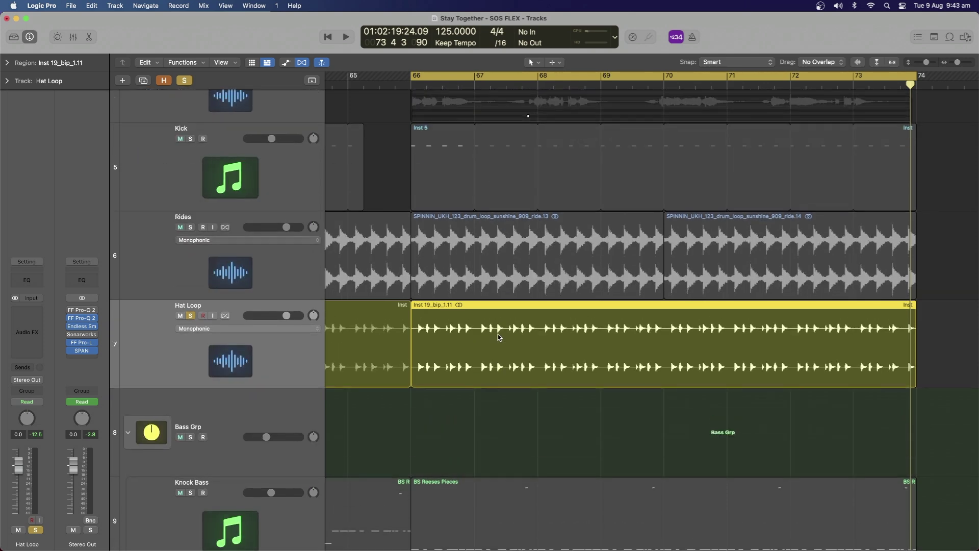
left_click(226, 316)
left_click(266, 330)
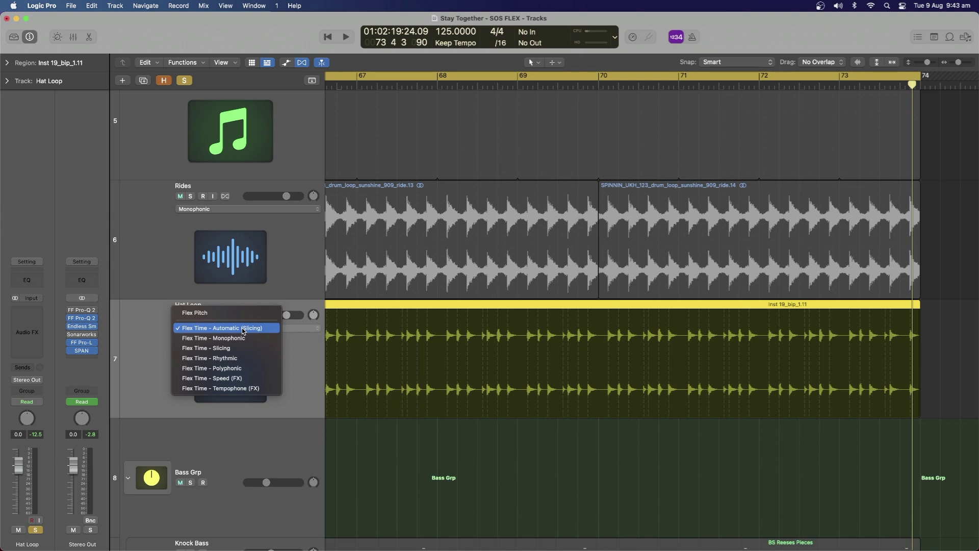
Set the Hat Loop to Flex Time Slicing and zoom in on bars 66–70.
left_click(220, 349)
scroll(408, 352, "left", 5)
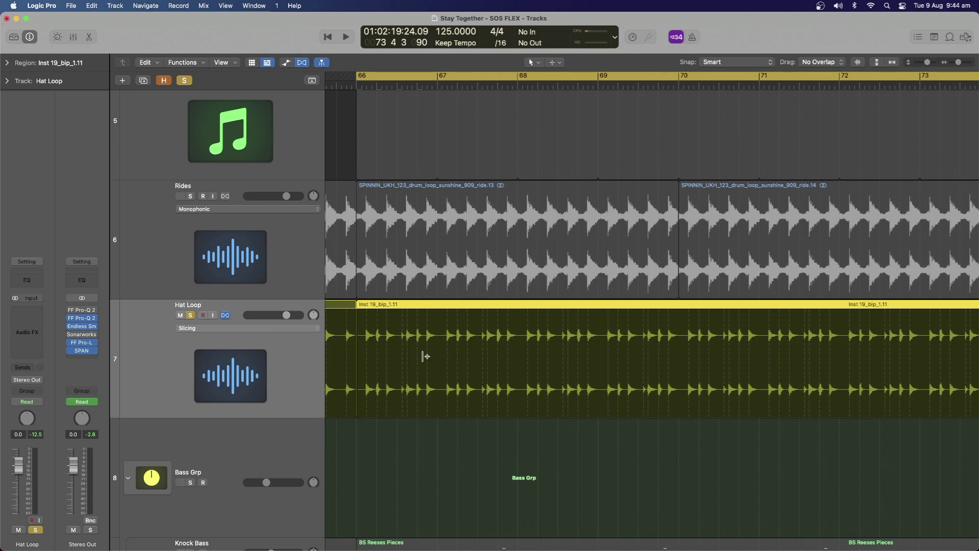
key("super+Right")
key("super+Right")
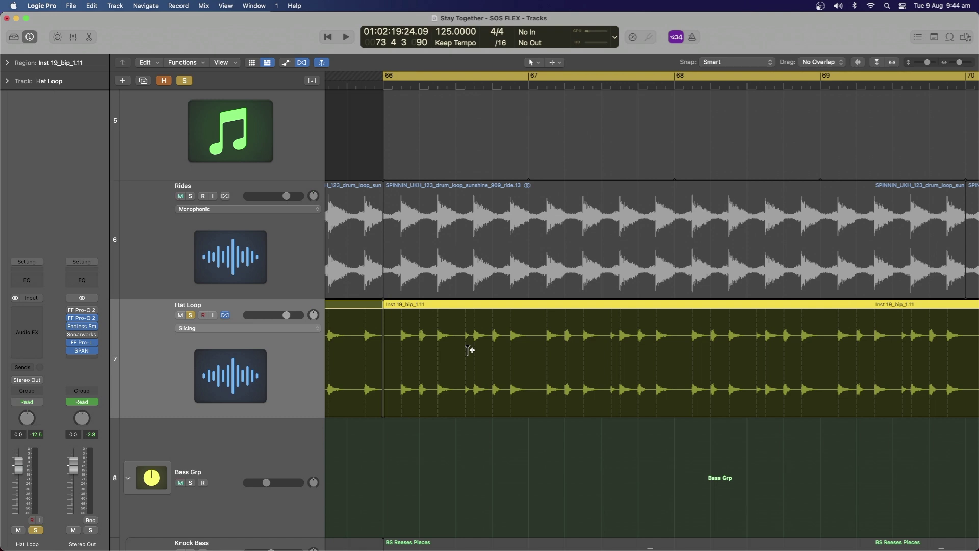
scroll(469, 350, "up", 5)
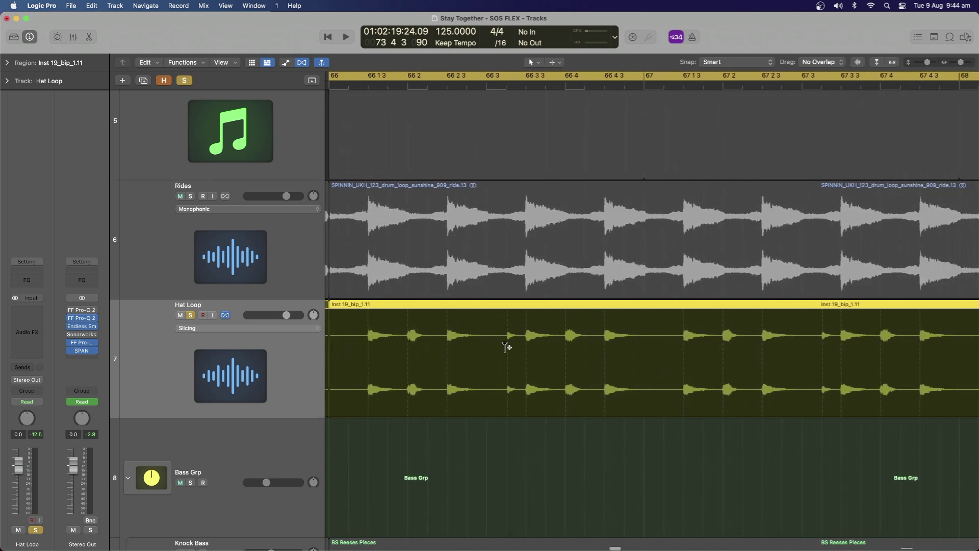
scroll(531, 352, "right", 1)
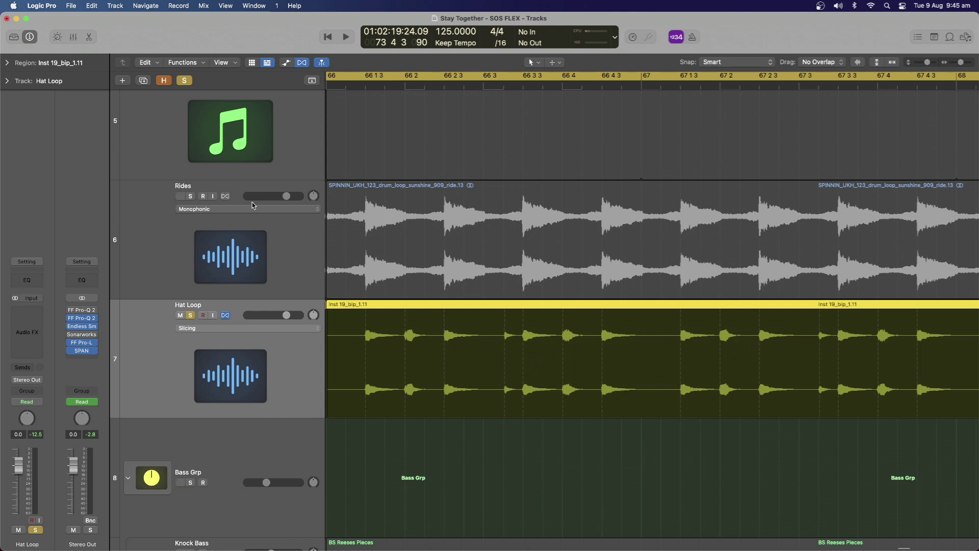
left_click(8, 63)
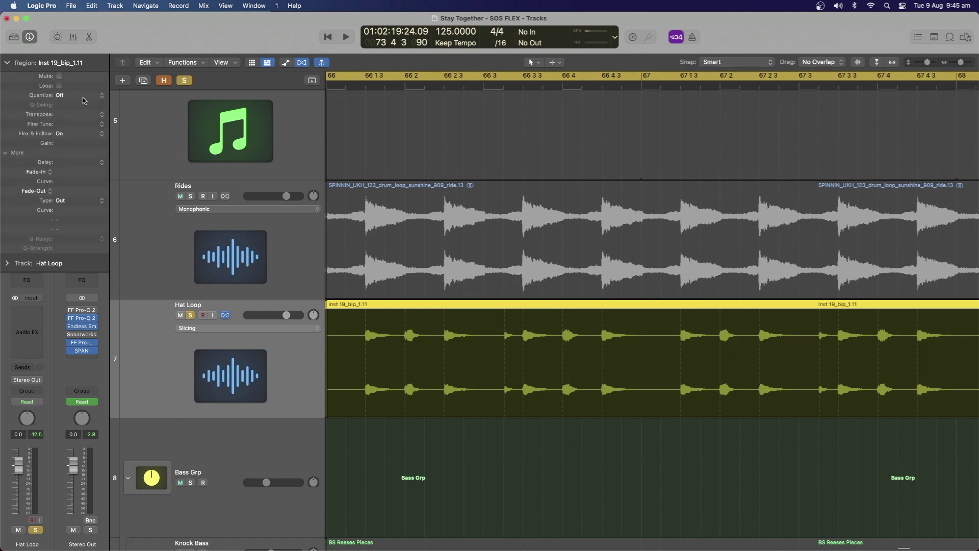
left_click(78, 98)
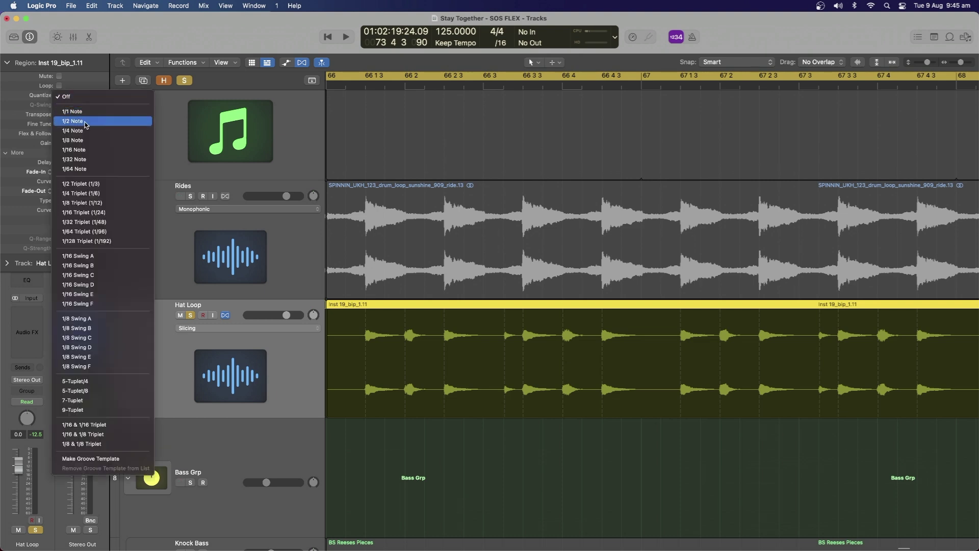
left_click(463, 387)
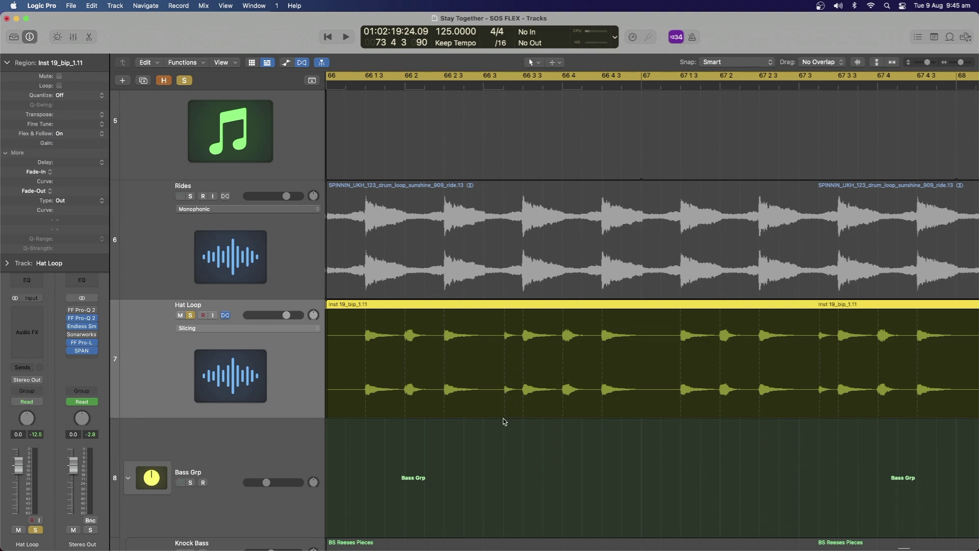
left_click(70, 95)
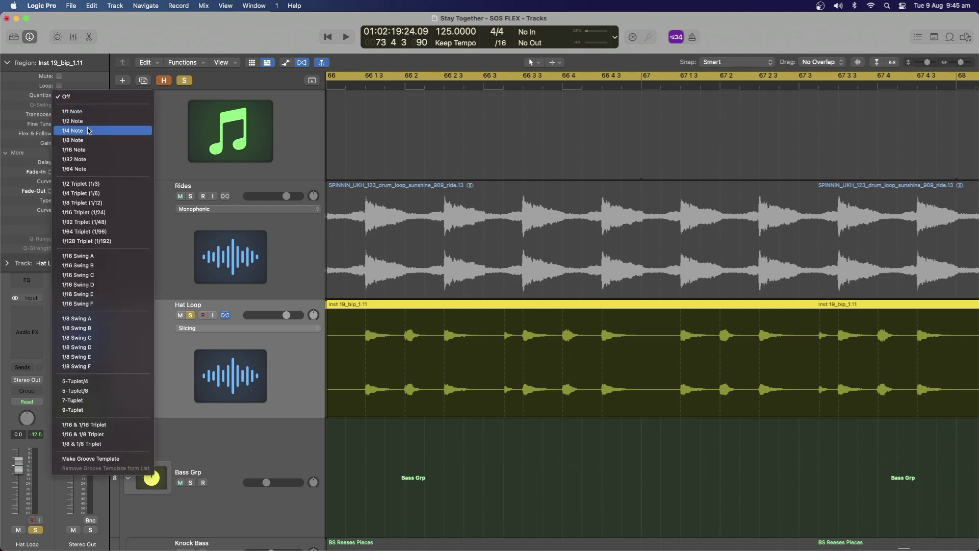
left_click(85, 150)
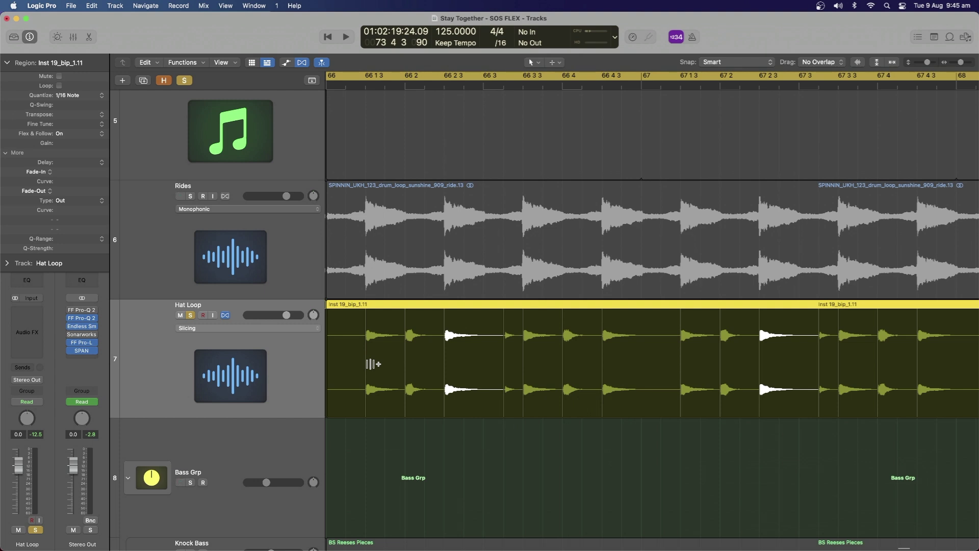
left_click(72, 96)
left_click(72, 44)
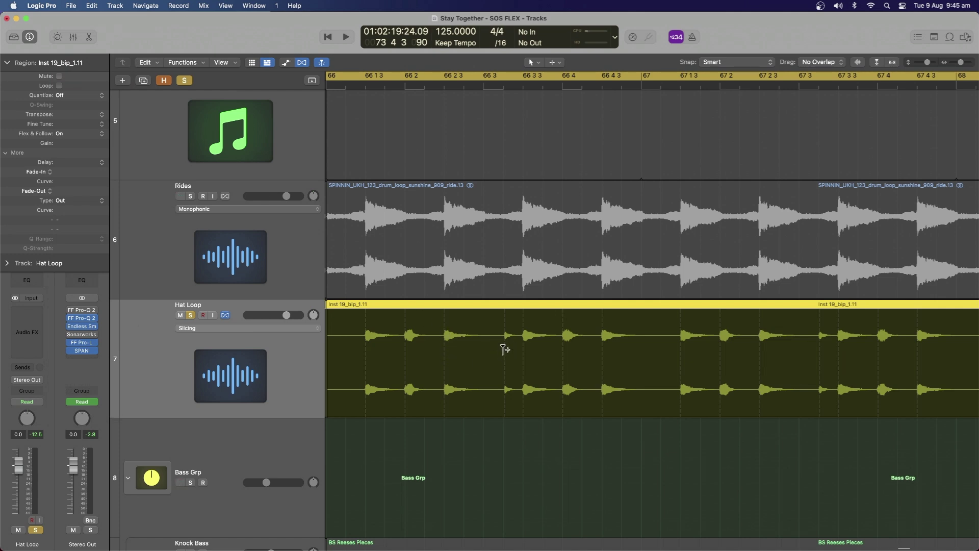
Add a flex marker on a Hat Loop hit, push it later, then pull it earlier.
scroll(505, 350, "up", 5)
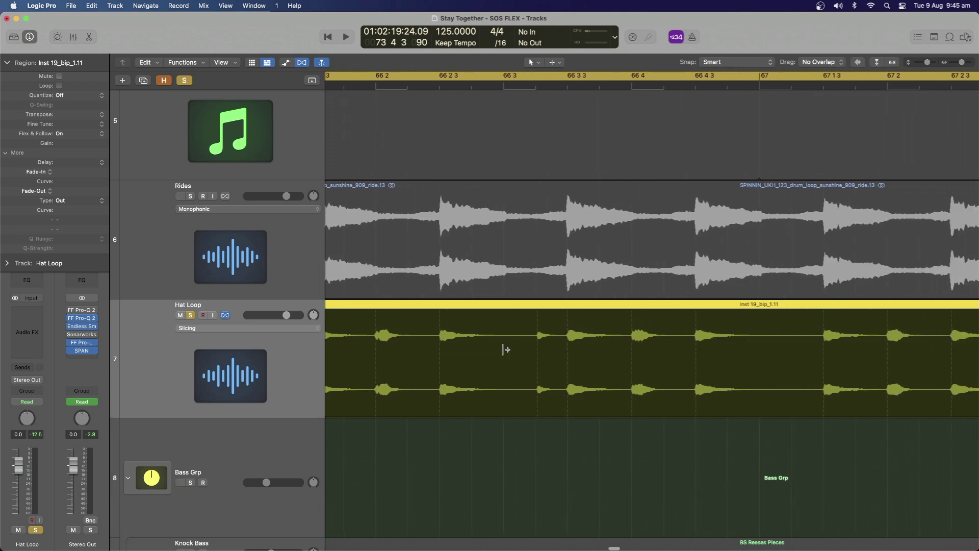
scroll(505, 349, "down", 5)
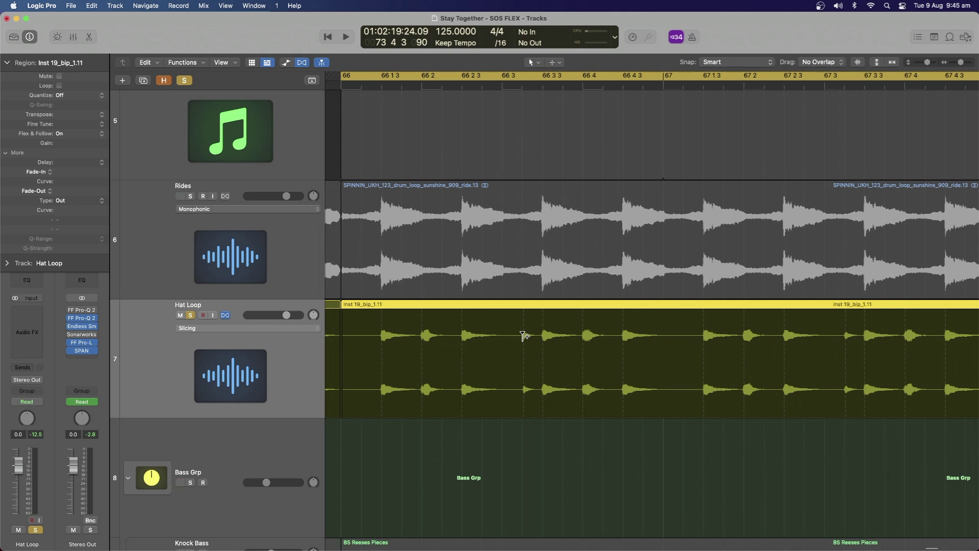
left_click(523, 335)
mouse_move(522, 348)
mouse_move(523, 348)
left_mouse_down()
mouse_move(474, 344)
mouse_move(618, 348)
mouse_move(603, 347)
left_mouse_up()
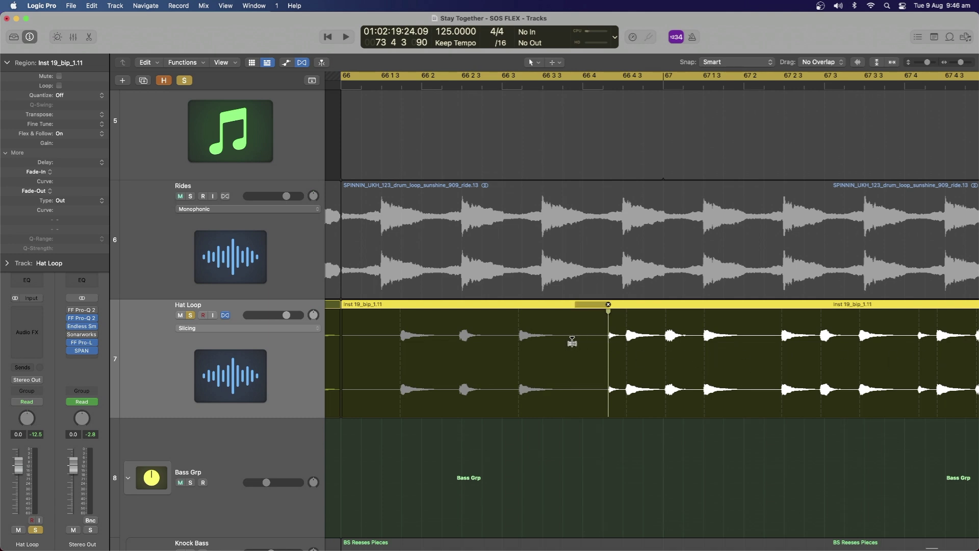
left_click_drag(572, 338, 423, 341)
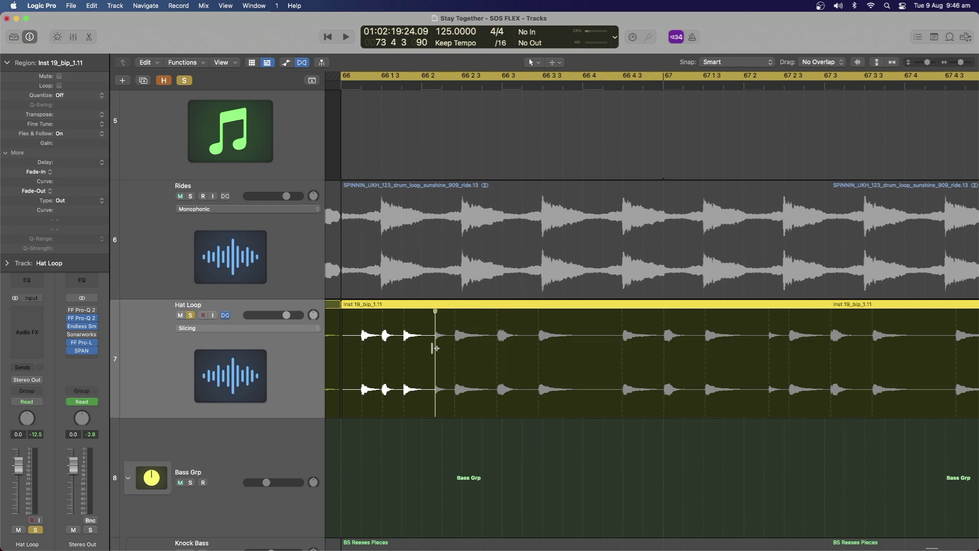
Add a flex marker on a later hat hit and play back the regrooved loop.
left_click(615, 339)
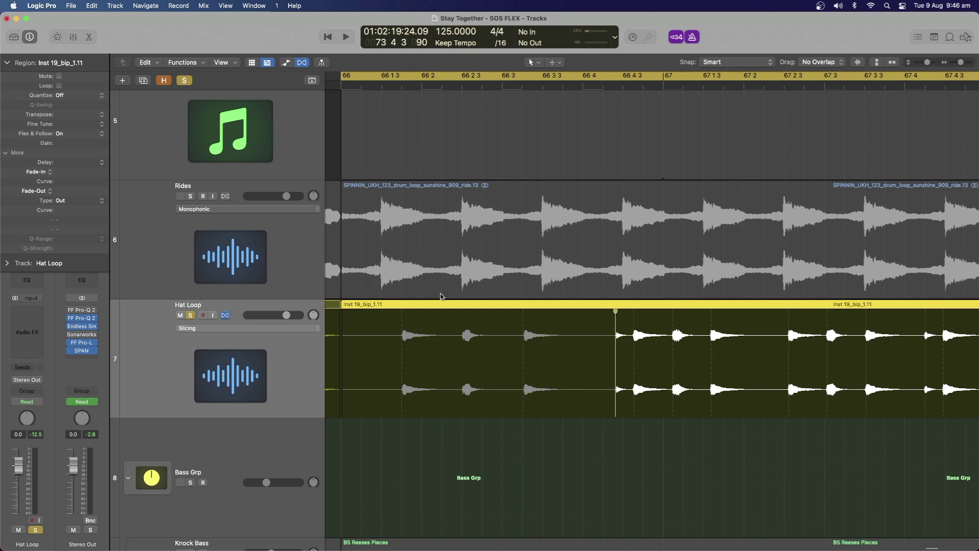
key("super+Left")
key("space")
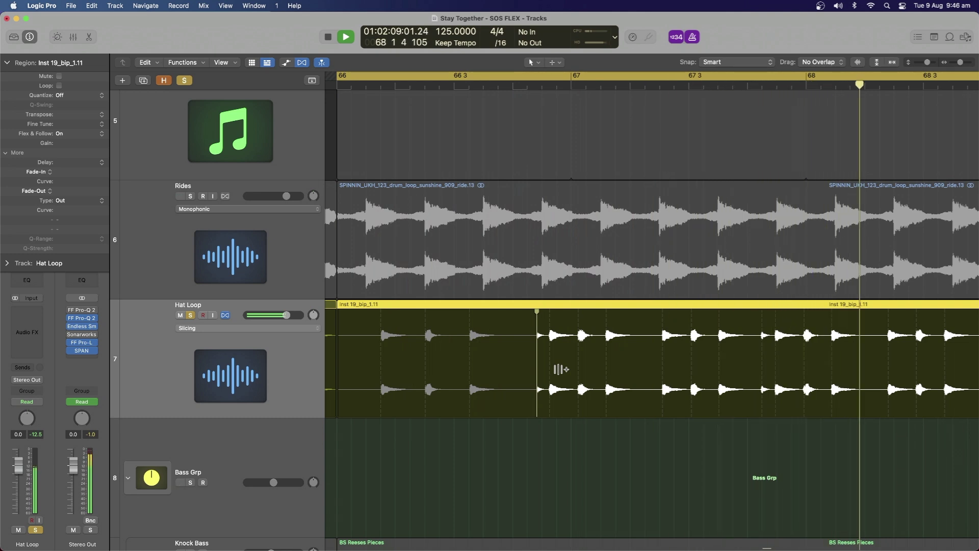
key("space")
scroll(558, 369, "left", 1)
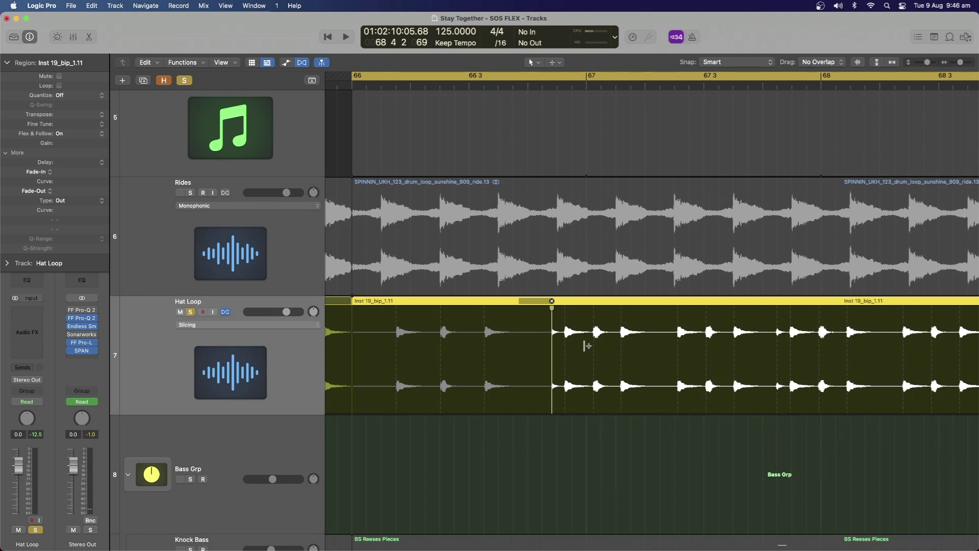
Undo the last flex move and pull one Hat Loop hit earlier with its flex marker.
key("super+z")
key("super+z")
key("super+z")
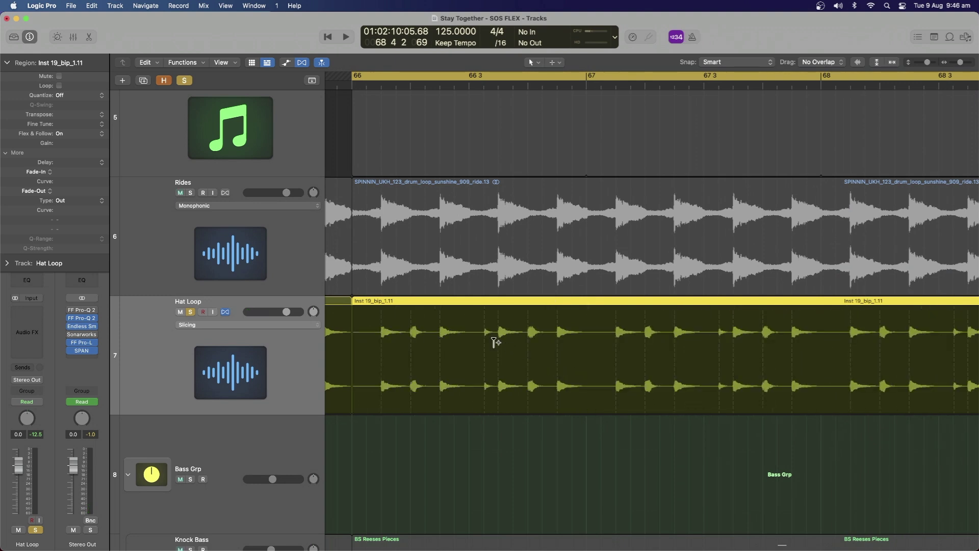
scroll(497, 342, "up", 5)
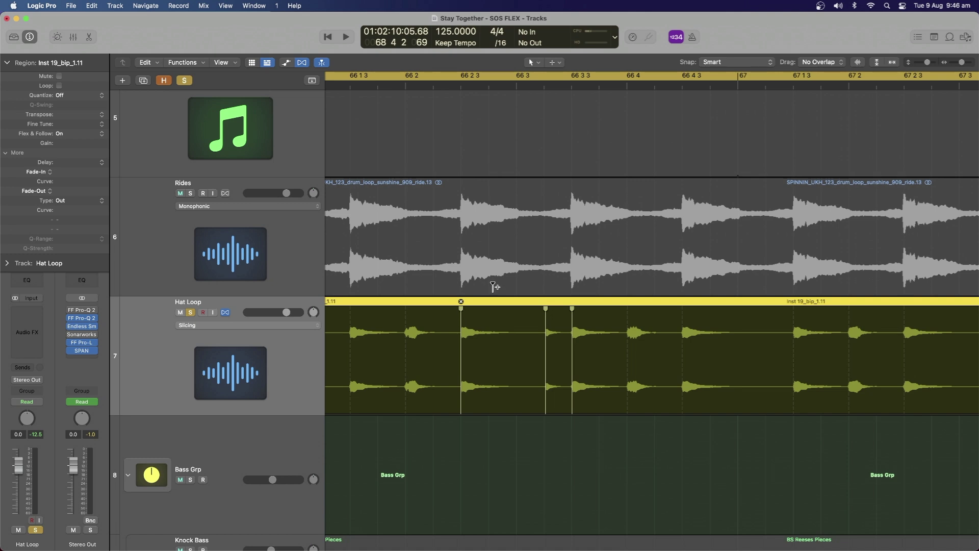
mouse_move(543, 348)
left_mouse_down()
mouse_move(499, 347)
mouse_move(541, 348)
left_mouse_up()
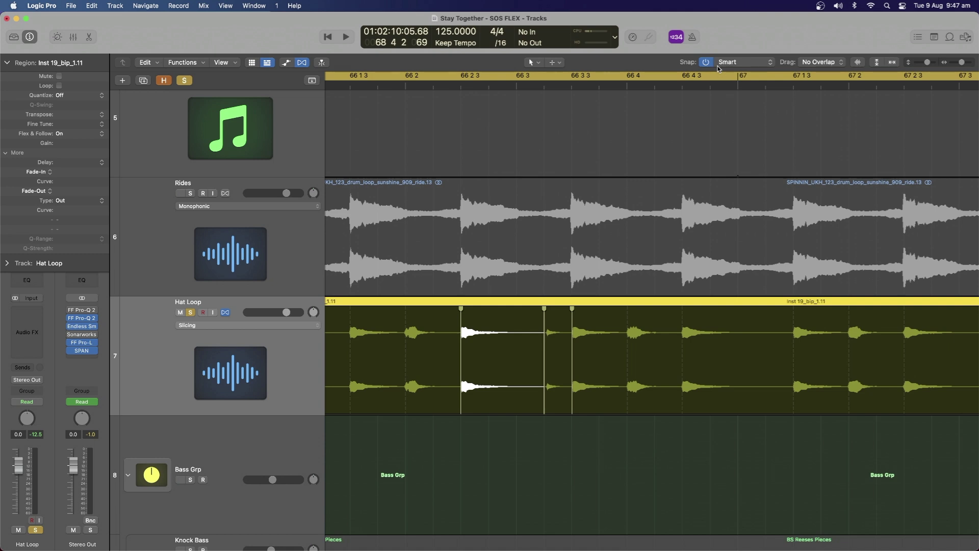
left_click_drag(544, 348, 491, 354)
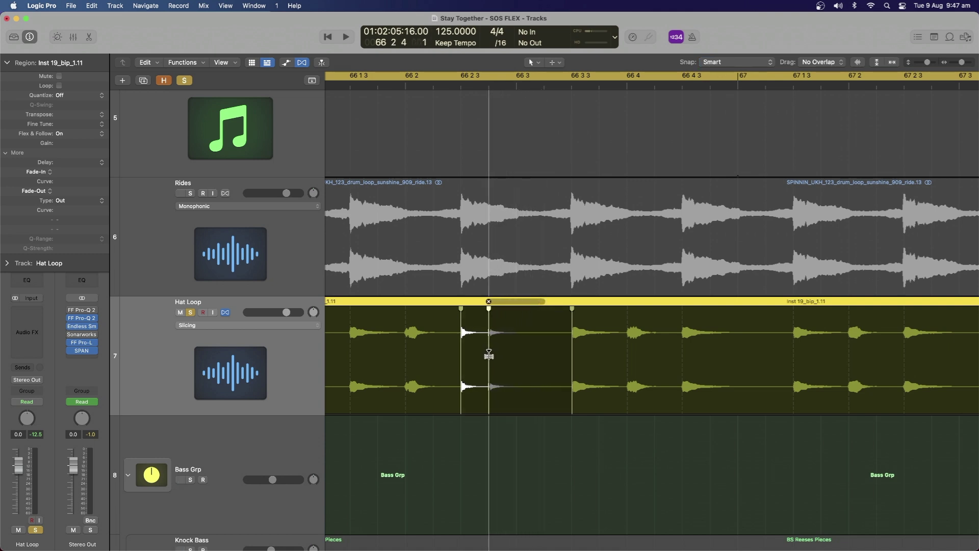
Shift two more hat hits earlier with flex markers, then zoom out to show more bars.
scroll(505, 340, "down", 3)
scroll(651, 345, "up", 2)
scroll(649, 350, "right", 5)
mouse_move(721, 361)
left_mouse_down()
mouse_move(616, 356)
mouse_move(594, 366)
left_mouse_up()
scroll(705, 350, "right", 5)
scroll(705, 350, "right", 3)
scroll(704, 355, "right", 4)
scroll(704, 354, "right", 6)
left_click_drag(728, 360, 689, 364)
key("super+Left")
key("super+Left")
key("super+Up")
scroll(560, 363, "left", 2)
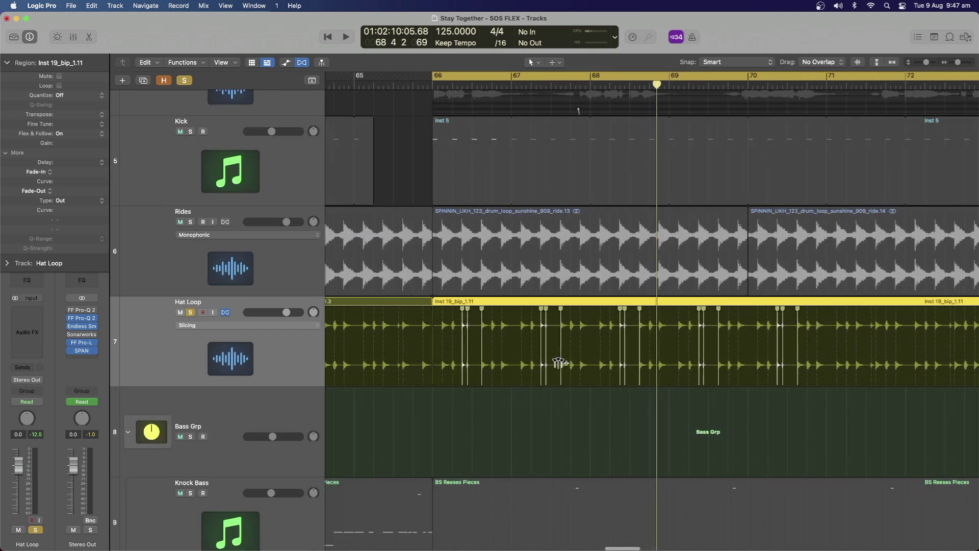
key("shift+space")
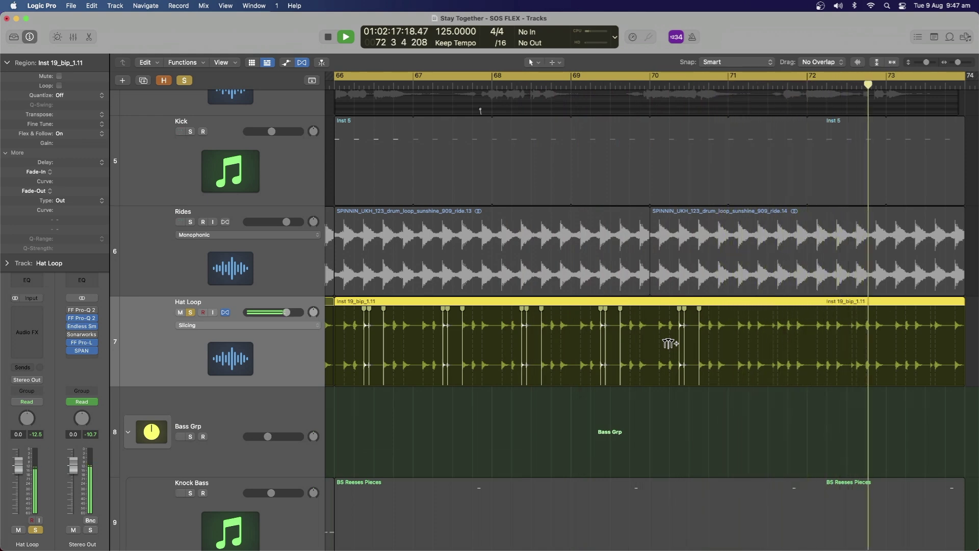
key("space")
scroll(669, 343, "left", 3)
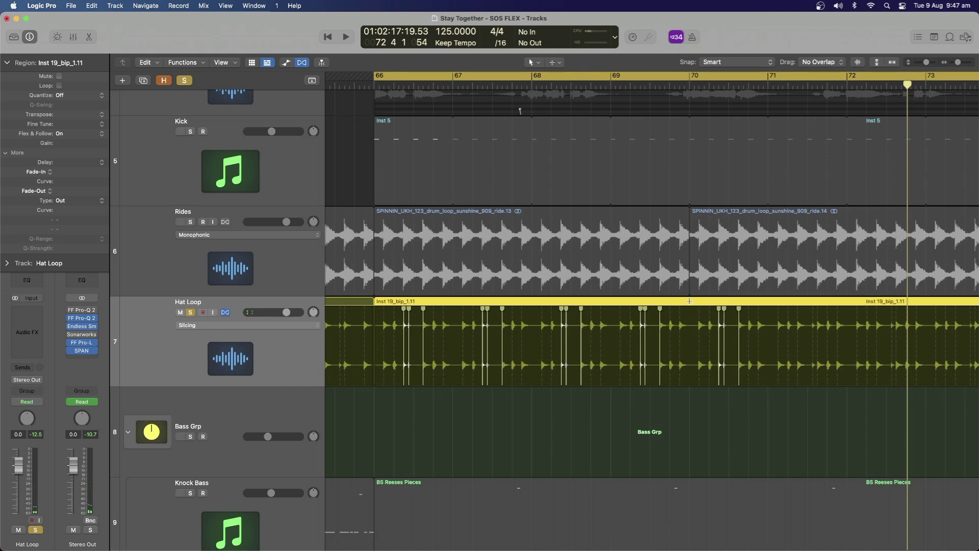
Unsolo the Hat Loop track so the full mix is heard.
key("super+Down")
key("super+Down")
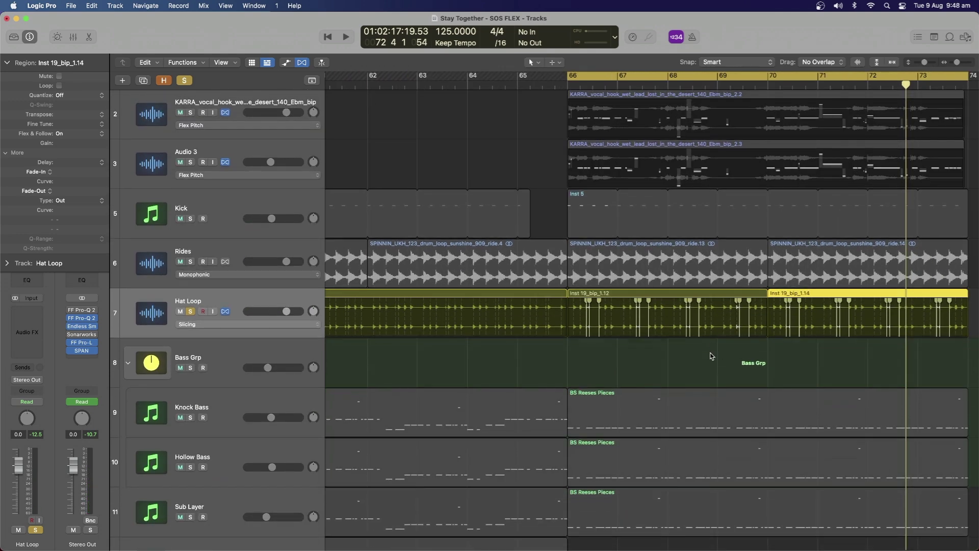
key("super+Left")
key("super+Up")
key("super+Up")
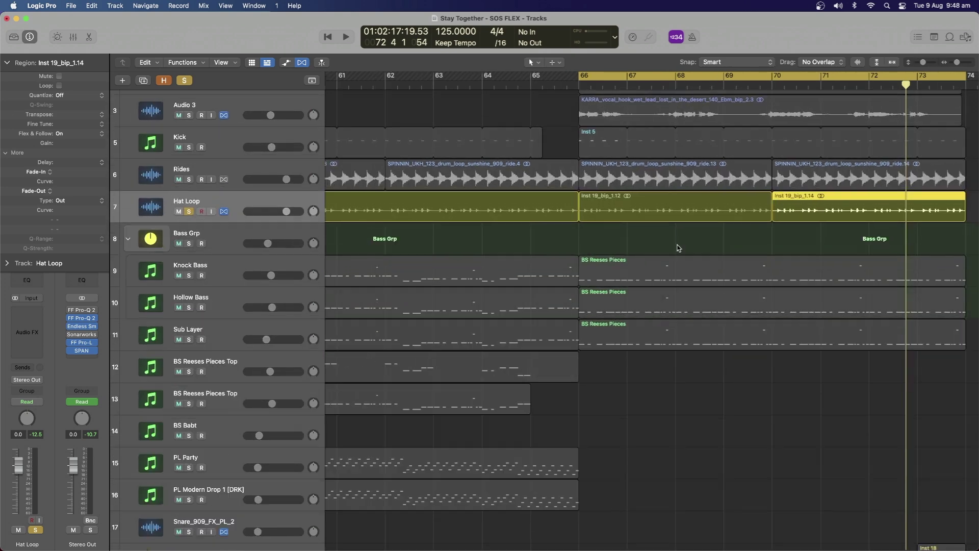
key("super+Right")
key("super+Right")
key("super+Down")
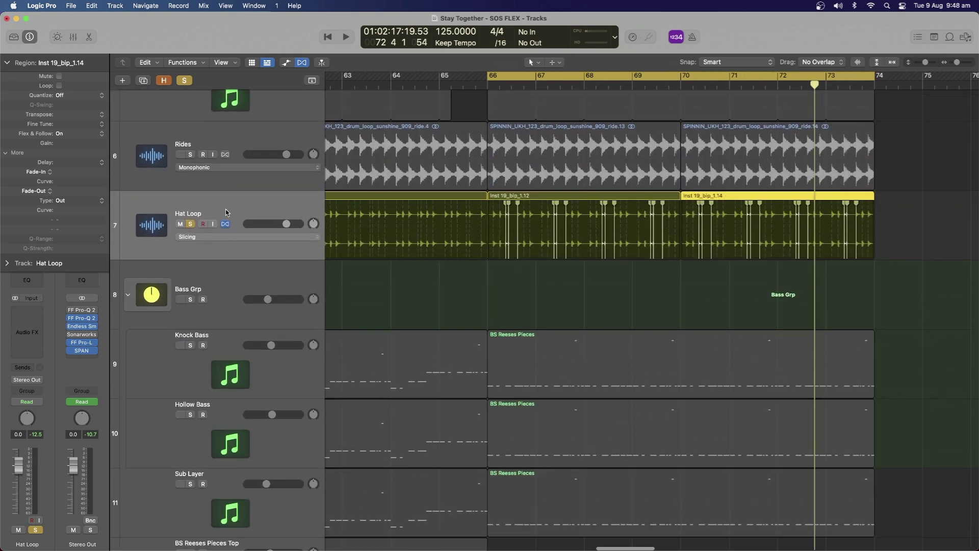
left_click(191, 224)
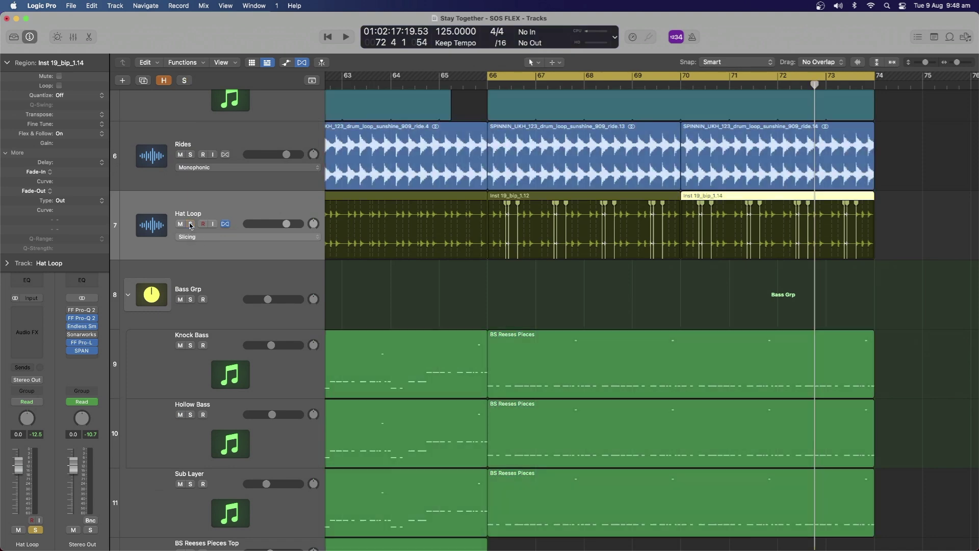
key("super+Up")
key("super+Up")
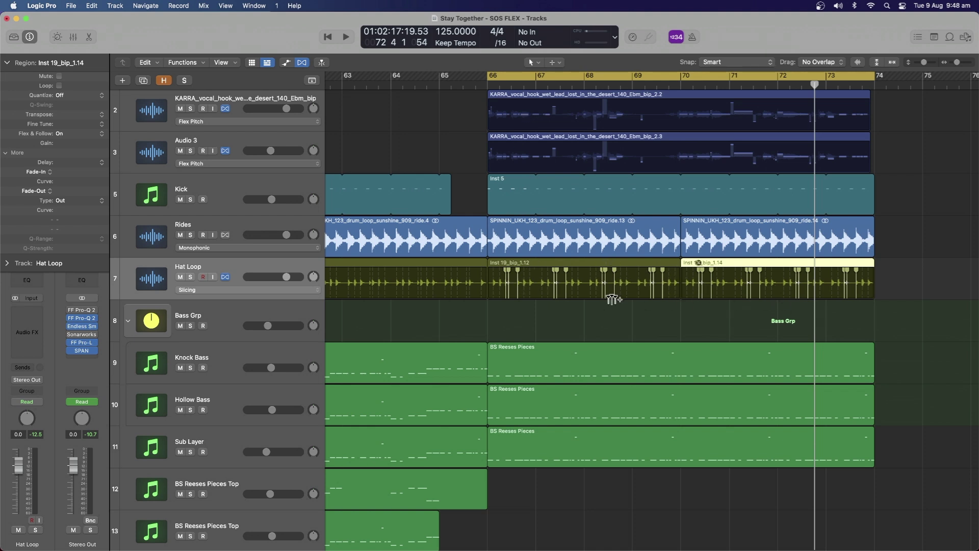
Lower the Audio 3 vocal fader to about -11 dB while the arrangement plays.
key("space")
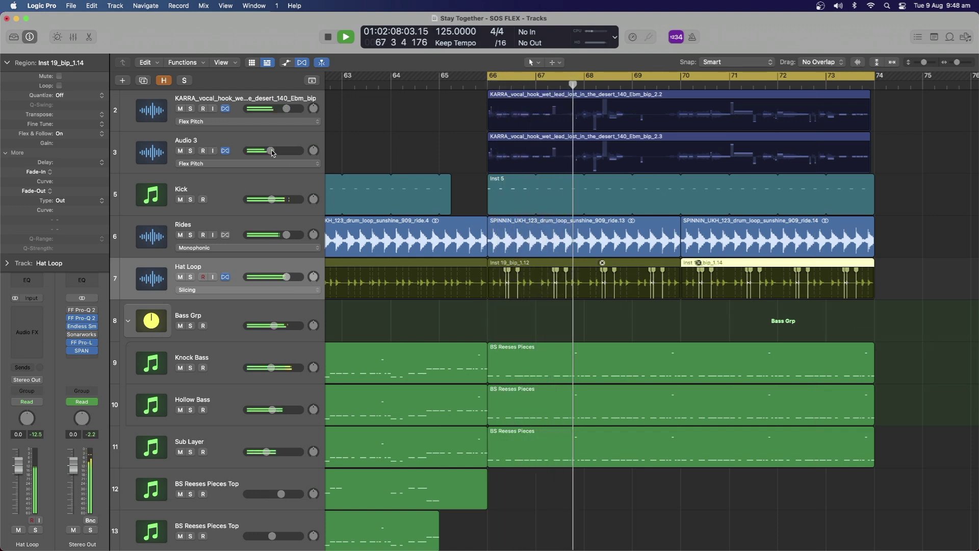
left_click_drag(270, 151, 264, 154)
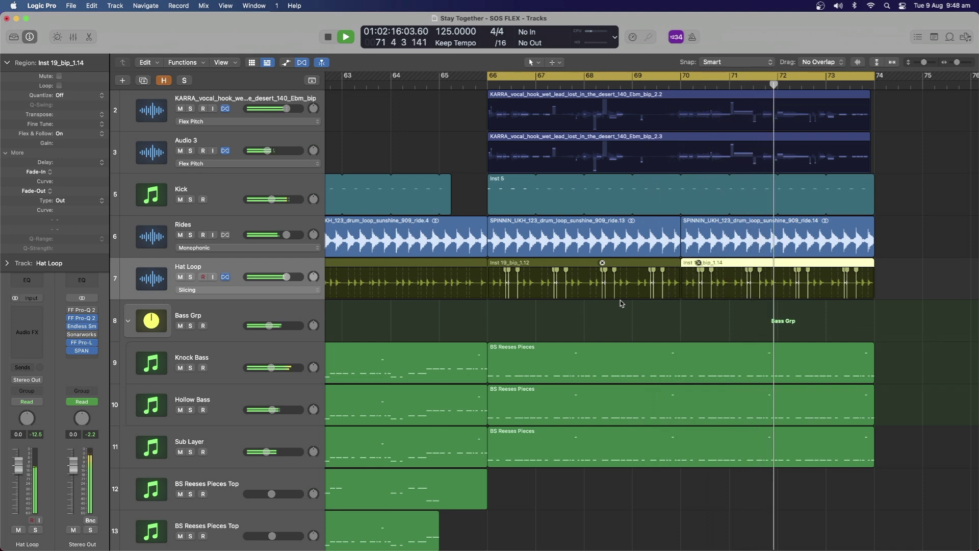
scroll(637, 298, "down", 8)
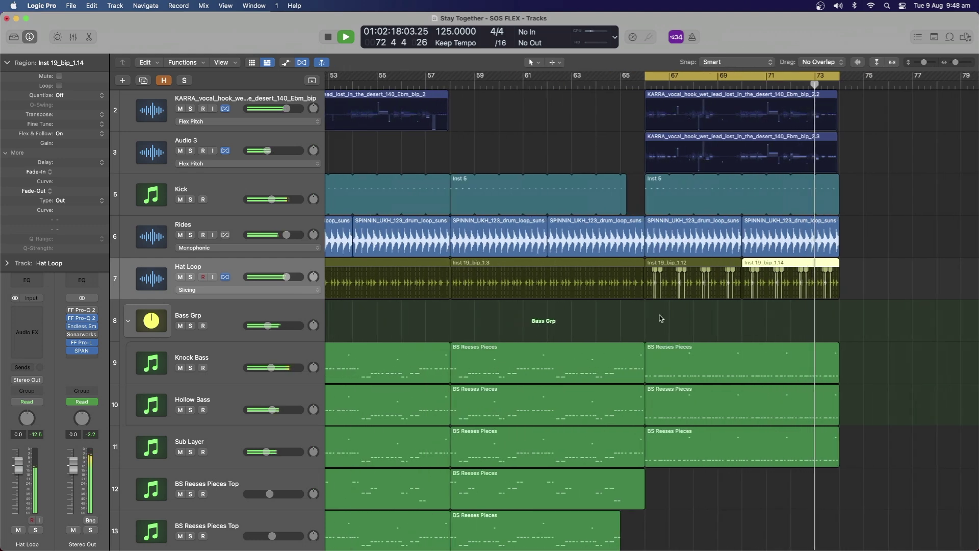
key("space")
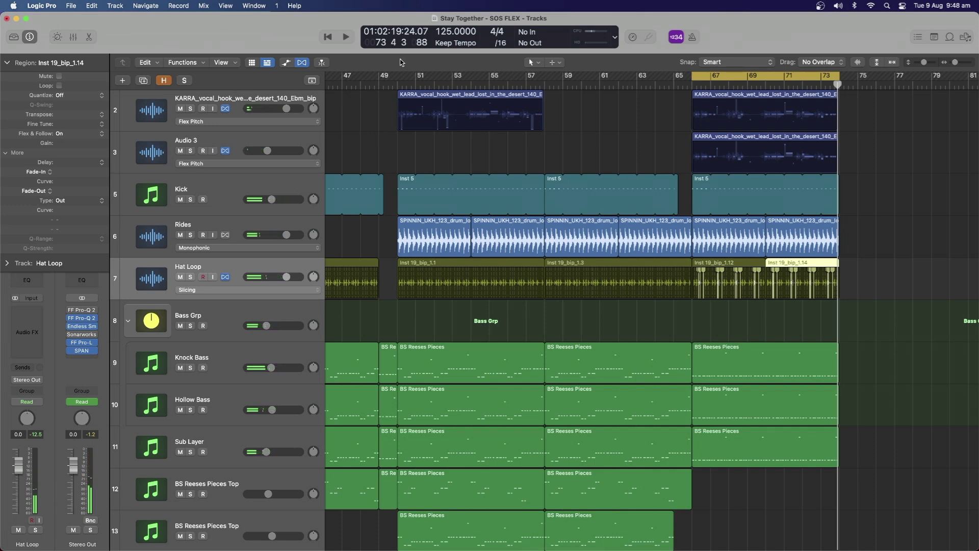
Cycle bars 50–73 and play through the bar-66 section before stopping.
left_click_drag(396, 78, 828, 99)
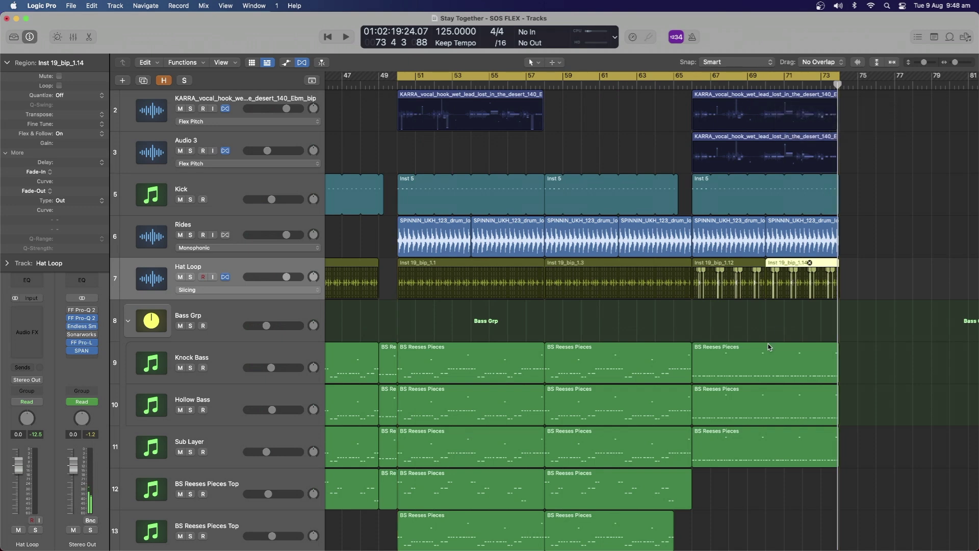
key("space")
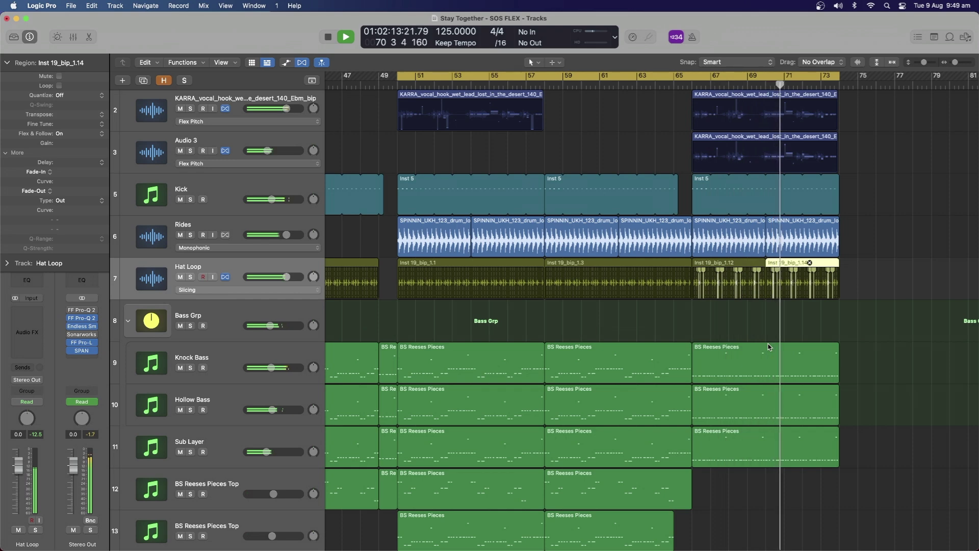
scroll(773, 348, "right", 4)
scroll(774, 348, "right", 2)
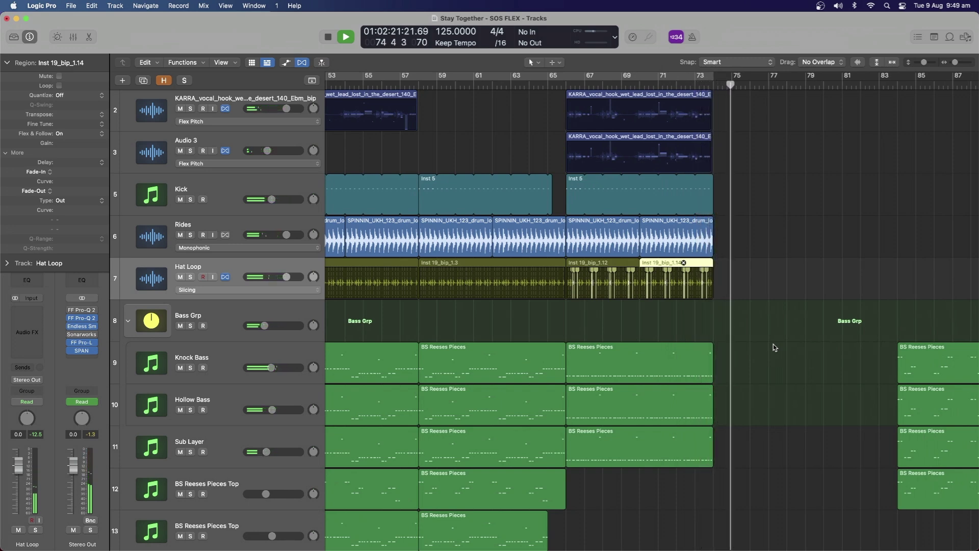
key("space")
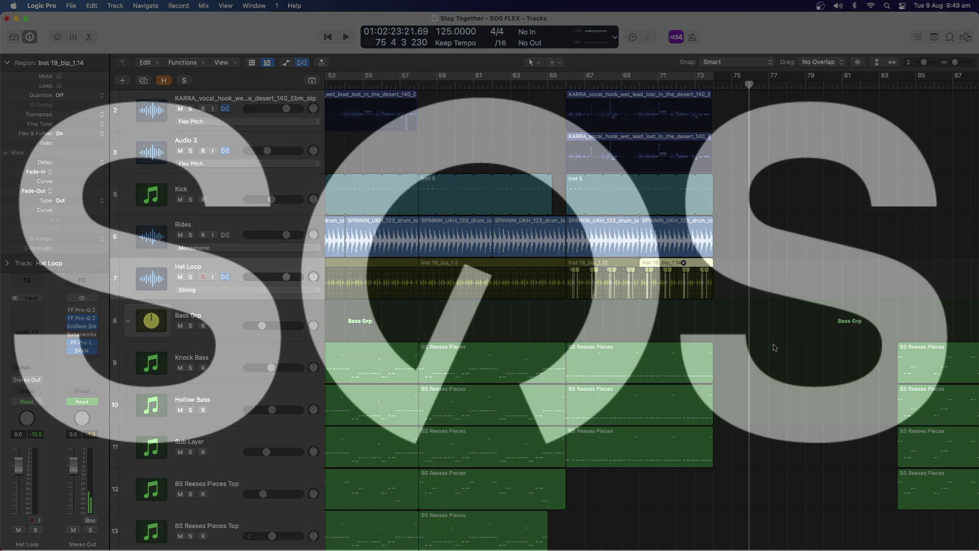